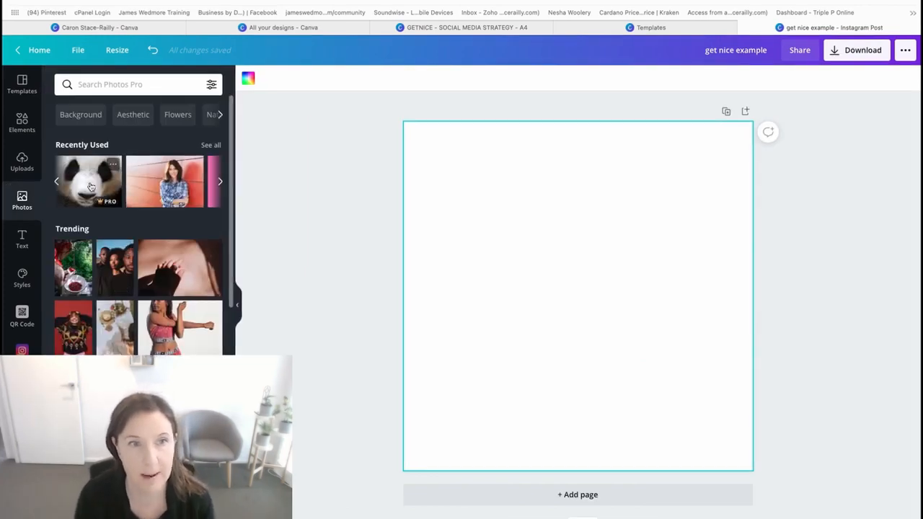
# - Place the recently used panda photo on the blank page and move it to the page's upper middle
pyautogui.moveTo(90, 186); pyautogui.dragTo(529, 231)
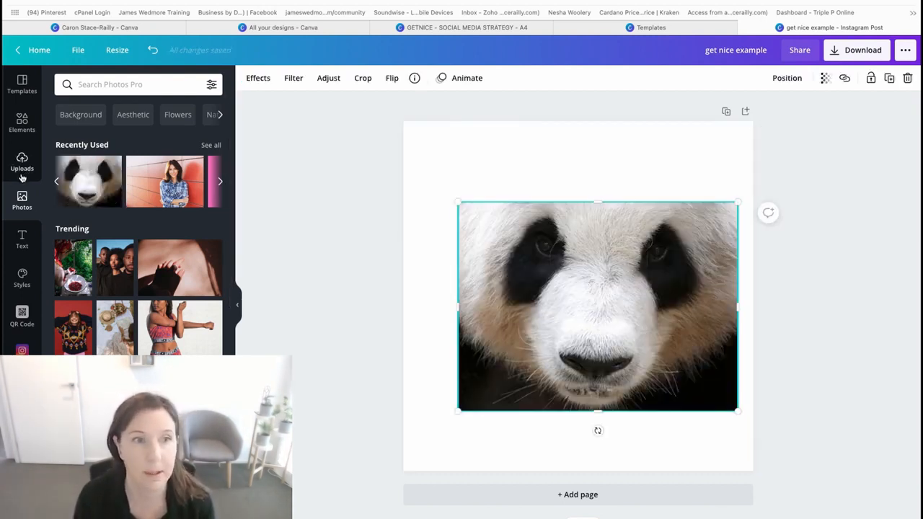
pyautogui.click(22, 180)
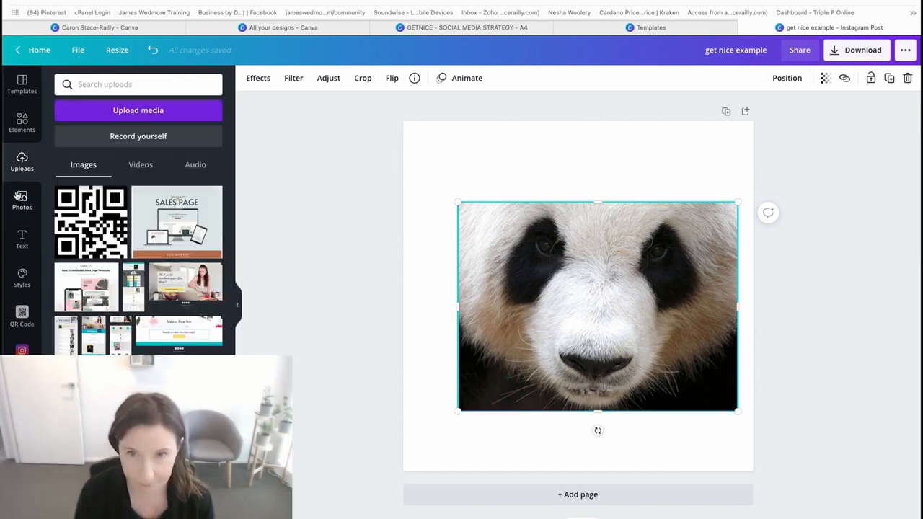
pyautogui.click(17, 196)
pyautogui.moveTo(545, 271); pyautogui.dragTo(556, 295)
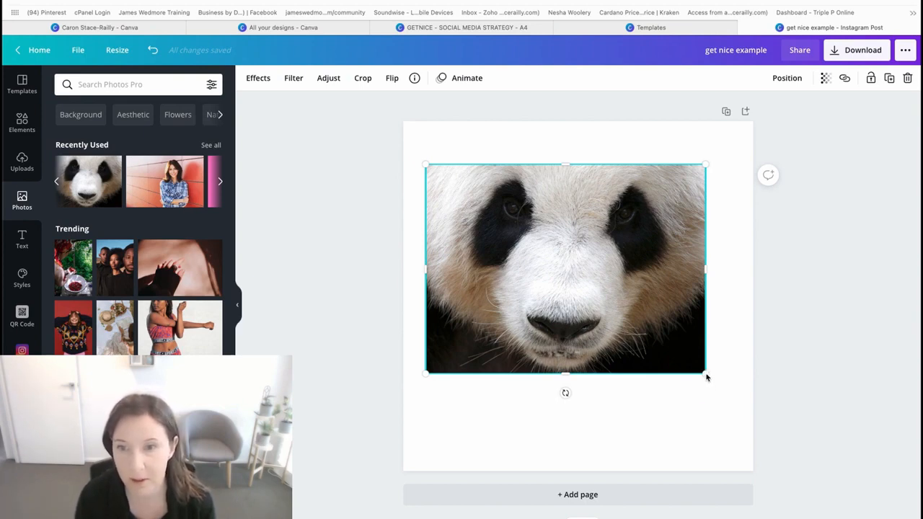
# - Enlarge the panda photo until it covers the whole page and centre the face on it
pyautogui.moveTo(715, 390); pyautogui.dragTo(841, 488)
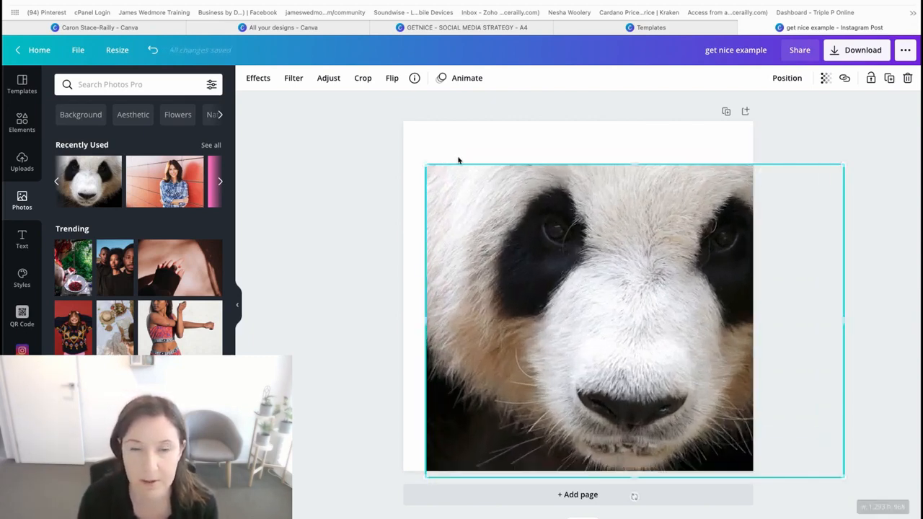
pyautogui.moveTo(395, 134); pyautogui.dragTo(366, 100)
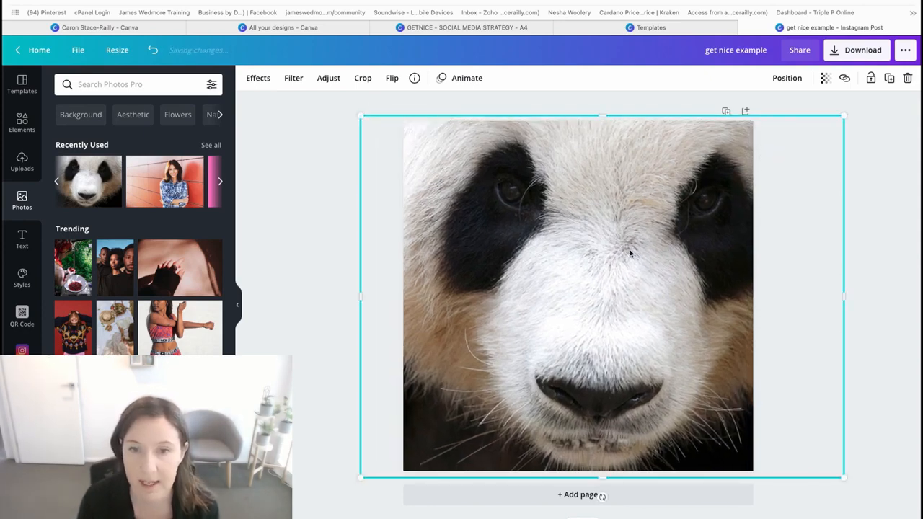
pyautogui.moveTo(631, 253); pyautogui.dragTo(629, 254)
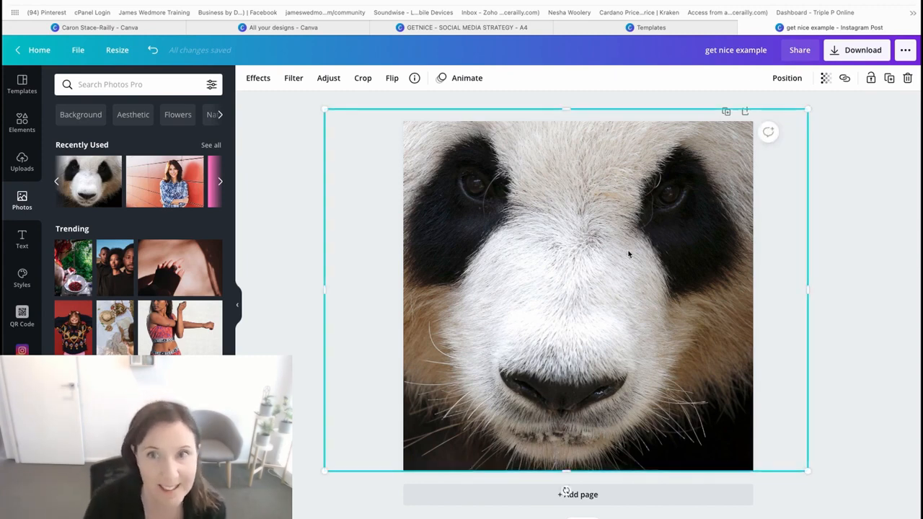
# - Shrink and recentre the panda photo, and crop its upper part down to just below the eyes
pyautogui.moveTo(808, 110); pyautogui.dragTo(720, 185)
pyautogui.moveTo(625, 264); pyautogui.dragTo(678, 254)
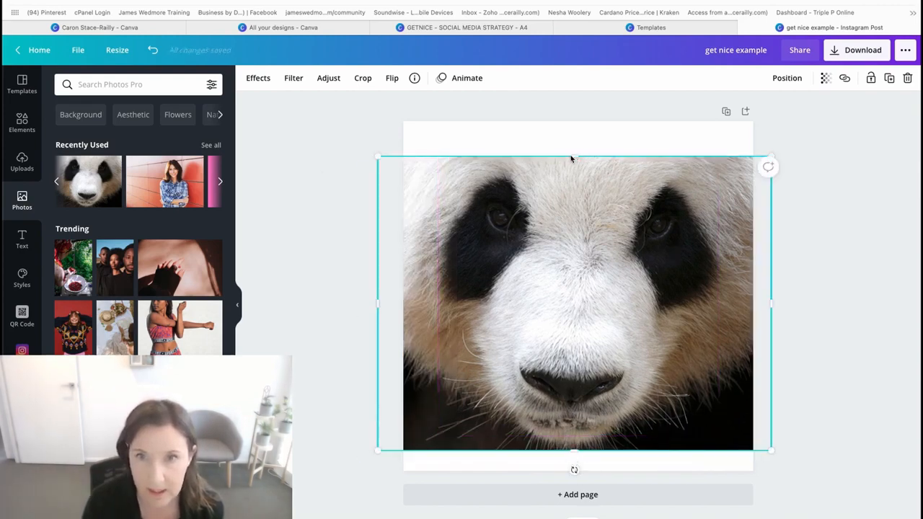
pyautogui.moveTo(575, 167); pyautogui.dragTo(583, 267)
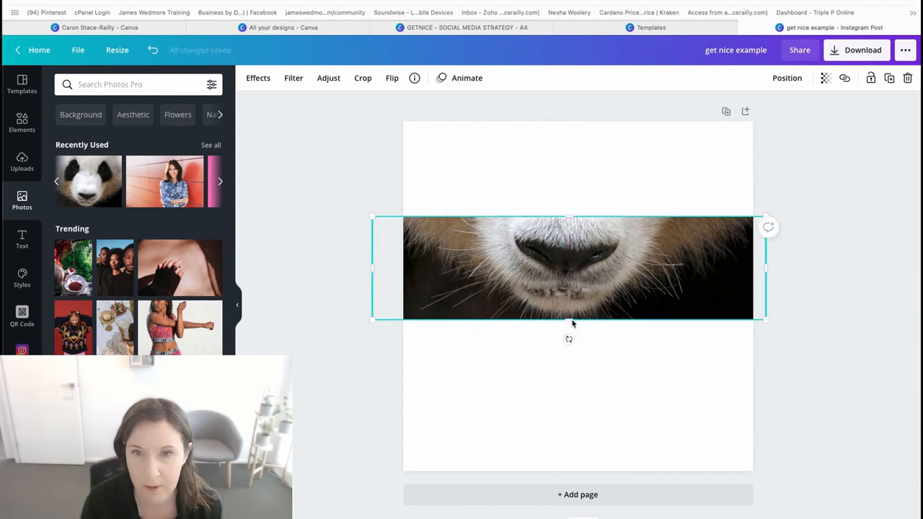
pyautogui.moveTo(569, 216); pyautogui.dragTo(577, 145)
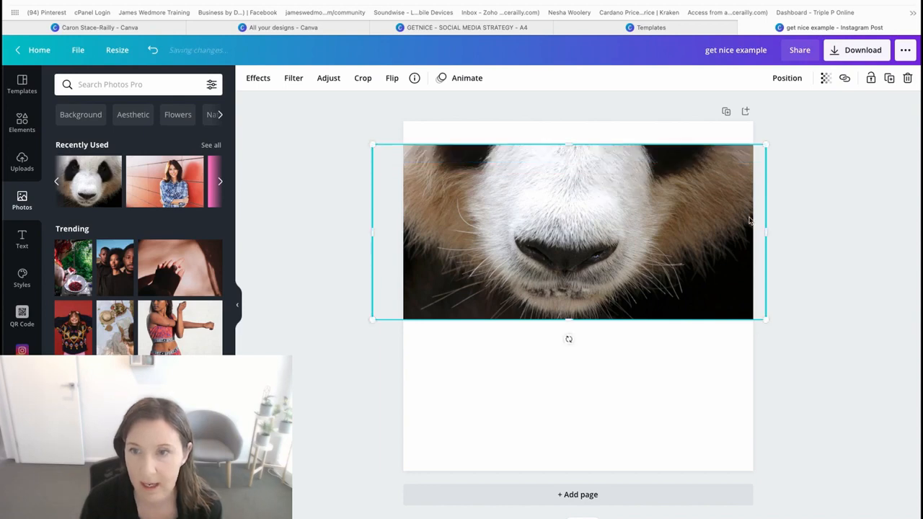
# - Scale the cropped panda photo down to fit inside the page width, centre it horizontally and extend its lower edge slightly
pyautogui.moveTo(767, 318); pyautogui.dragTo(680, 277)
pyautogui.moveTo(561, 227); pyautogui.dragTo(616, 259)
pyautogui.moveTo(581, 182)
pyautogui.mouseDown()
pyautogui.moveTo(583, 151)
pyautogui.moveTo(583, 171)
pyautogui.mouseUp()
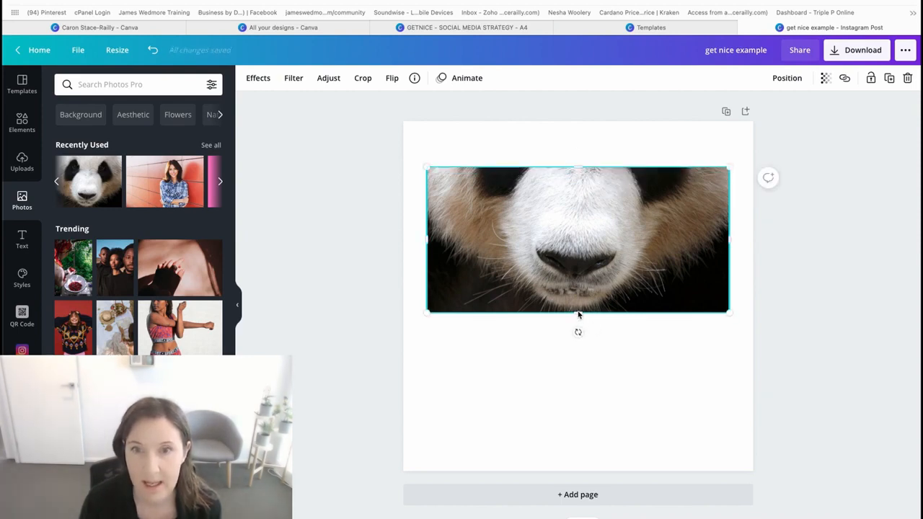
pyautogui.moveTo(578, 314); pyautogui.dragTo(579, 325)
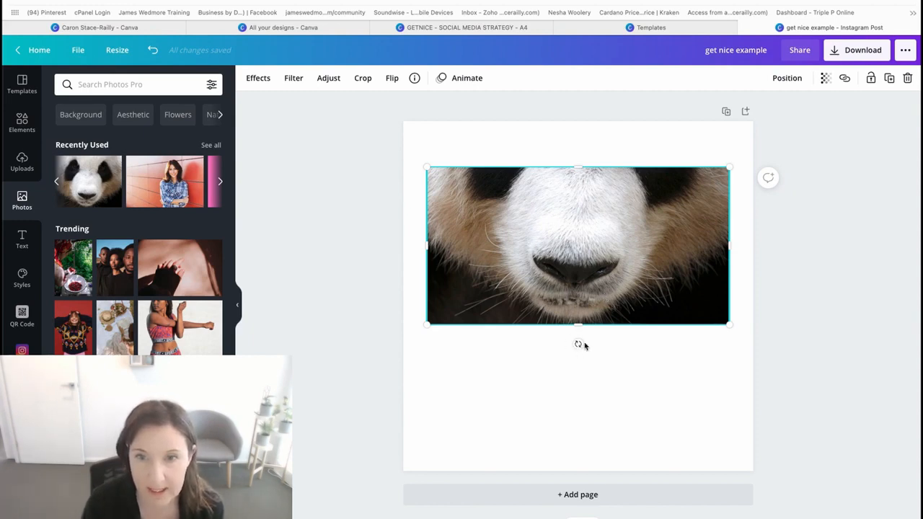
# - Rotate the cropped panda photo to -180° so it is upside down
pyautogui.moveTo(578, 343); pyautogui.dragTo(622, 318)
pyautogui.moveTo(524, 249); pyautogui.dragTo(579, 167)
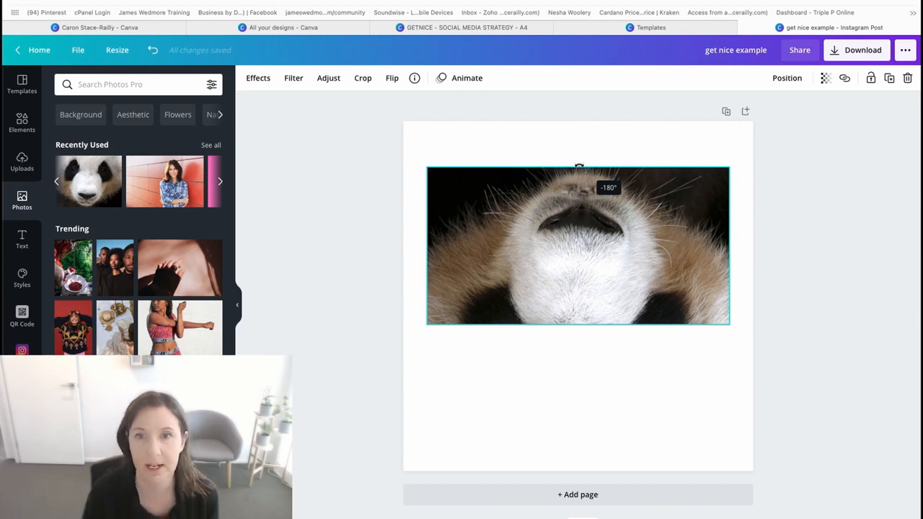
pyautogui.moveTo(579, 166); pyautogui.dragTo(580, 167)
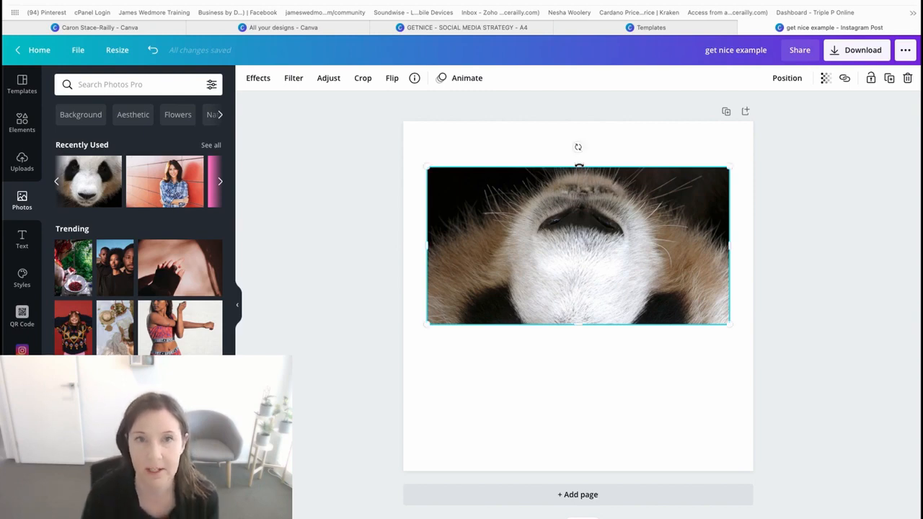
# - Flip the panda photo vertically and horizontally, and delete it from the page
pyautogui.click(393, 80)
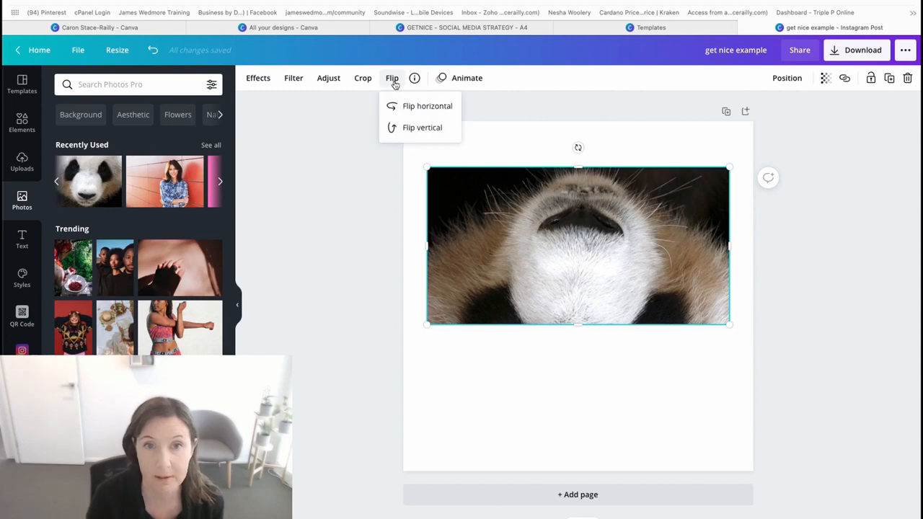
pyautogui.click(423, 130)
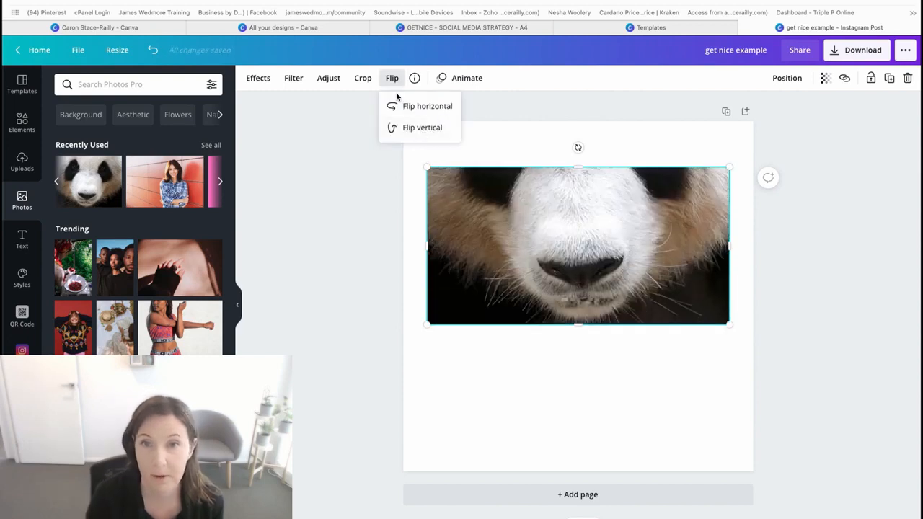
pyautogui.click(399, 105)
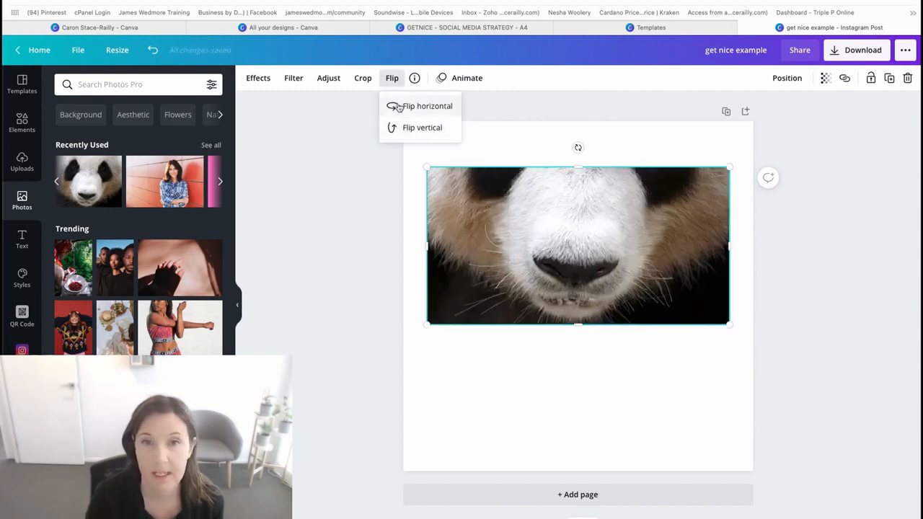
pyautogui.click(593, 155)
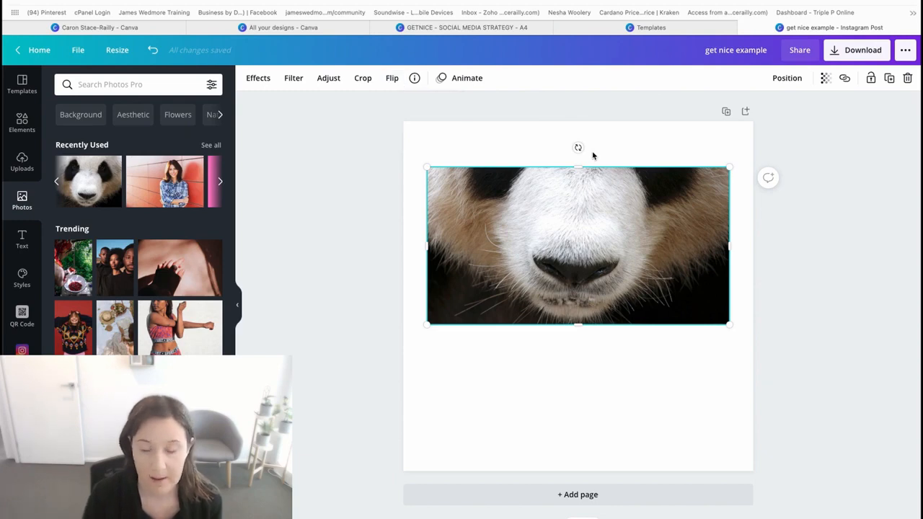
pyautogui.press('Delete')
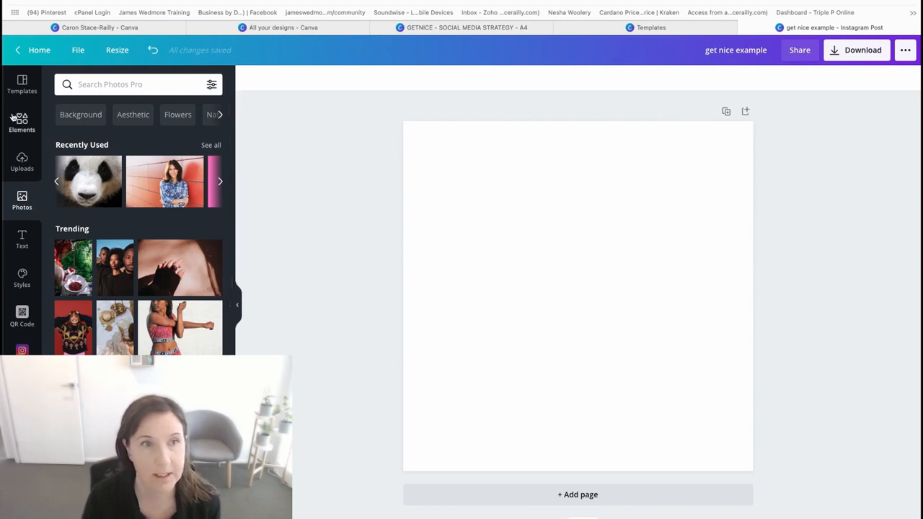
# - Replace the Lines & Shapes search in the elements library with a search for "frames"
pyautogui.click(13, 117)
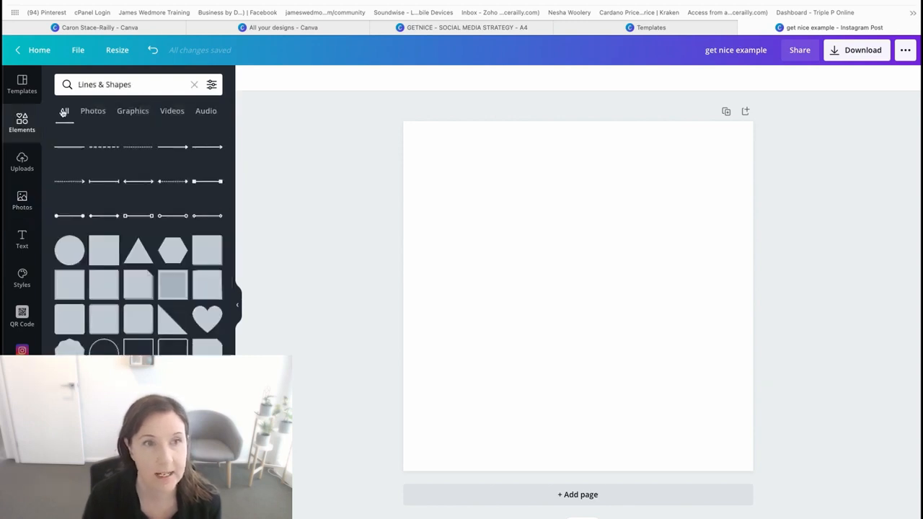
pyautogui.click(140, 88)
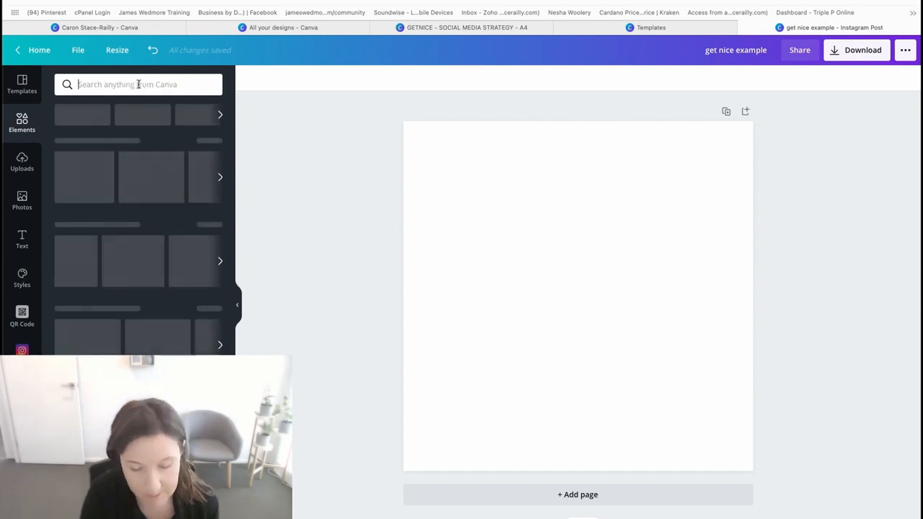
pyautogui.write('frames')
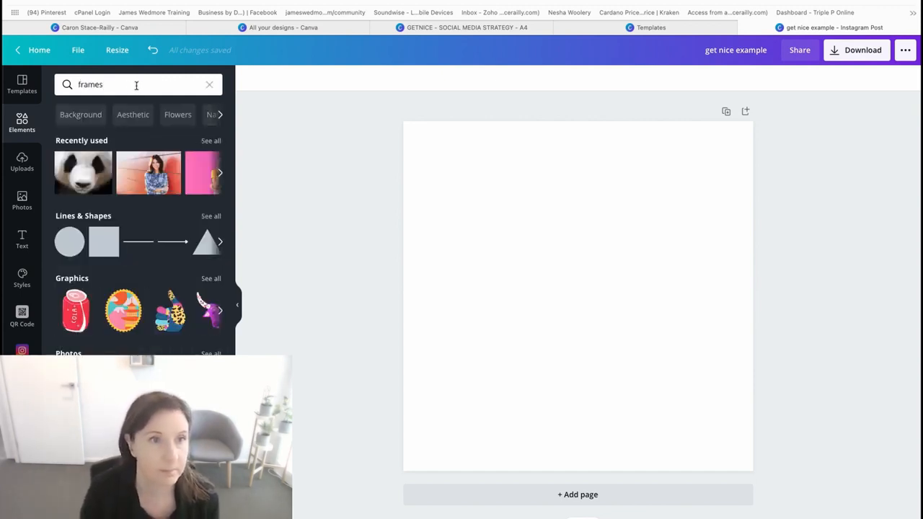
pyautogui.press('Return')
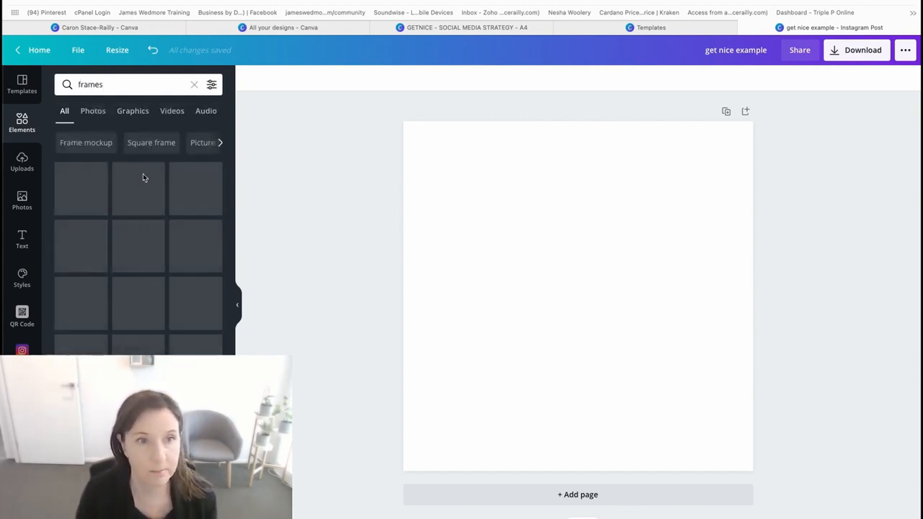
# - Add the scalloped round frame to the middle of the page
pyautogui.scroll(-1, 129, 276)
pyautogui.scroll(-5, 129, 277)
pyautogui.scroll(6, 129, 276)
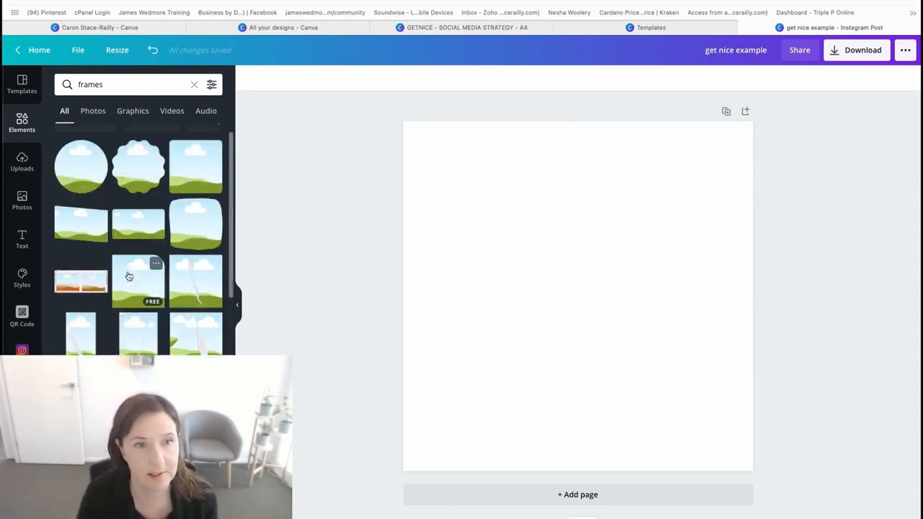
pyautogui.scroll(1, 129, 276)
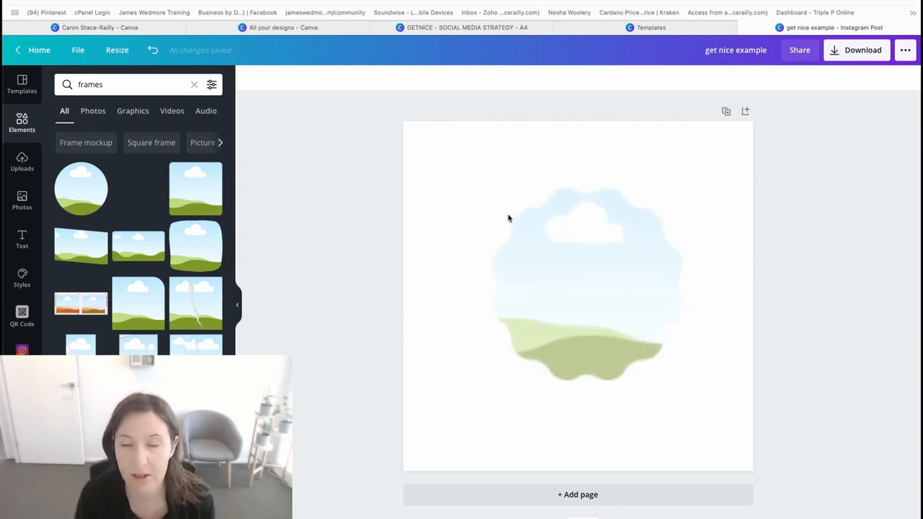
pyautogui.moveTo(507, 222); pyautogui.dragTo(507, 222)
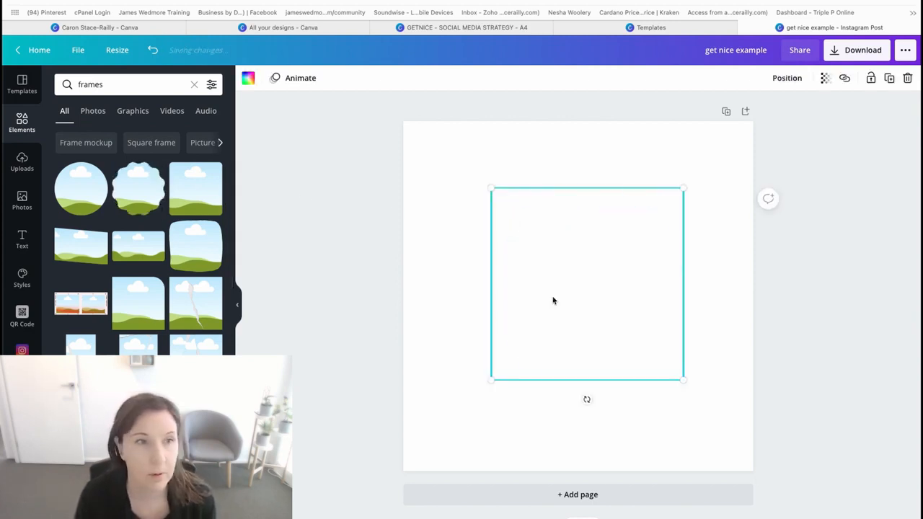
# - Fill the scalloped frame with the panda photo and move it to the page's upper-left corner
pyautogui.click(22, 201)
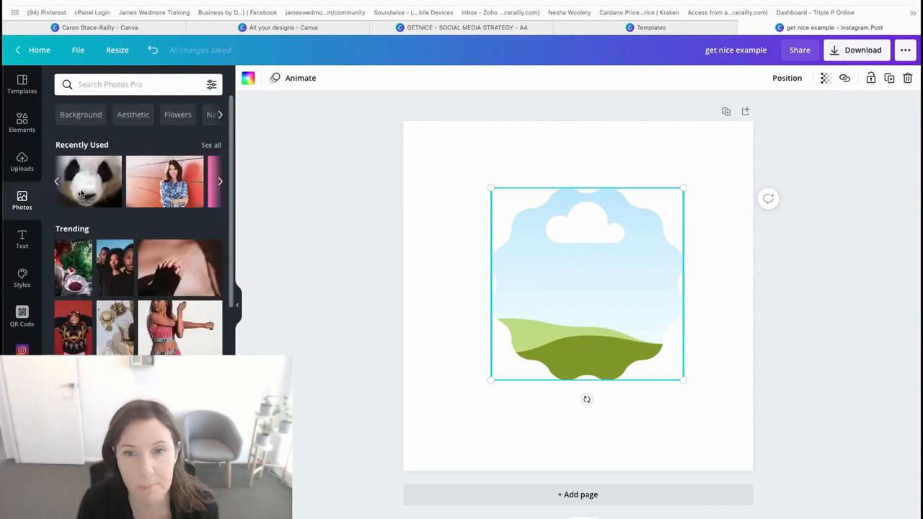
pyautogui.moveTo(511, 249); pyautogui.dragTo(513, 274)
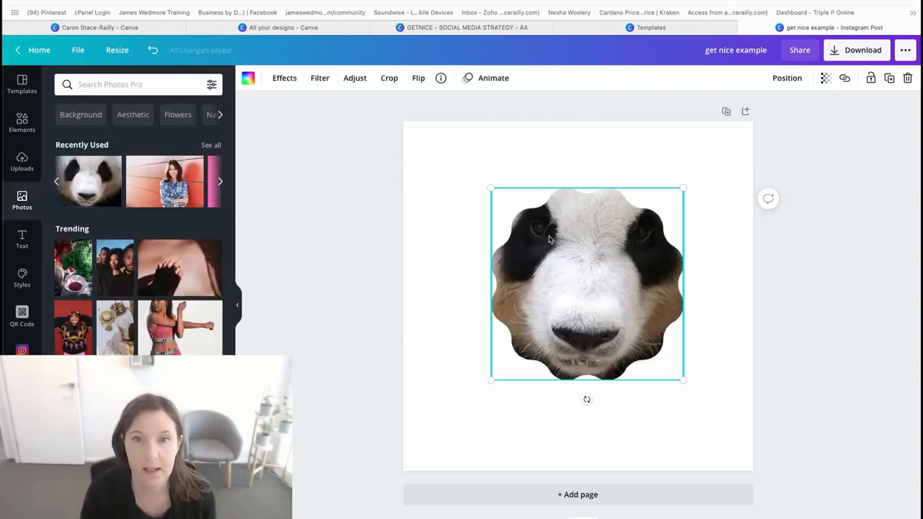
pyautogui.moveTo(550, 239); pyautogui.dragTo(471, 179)
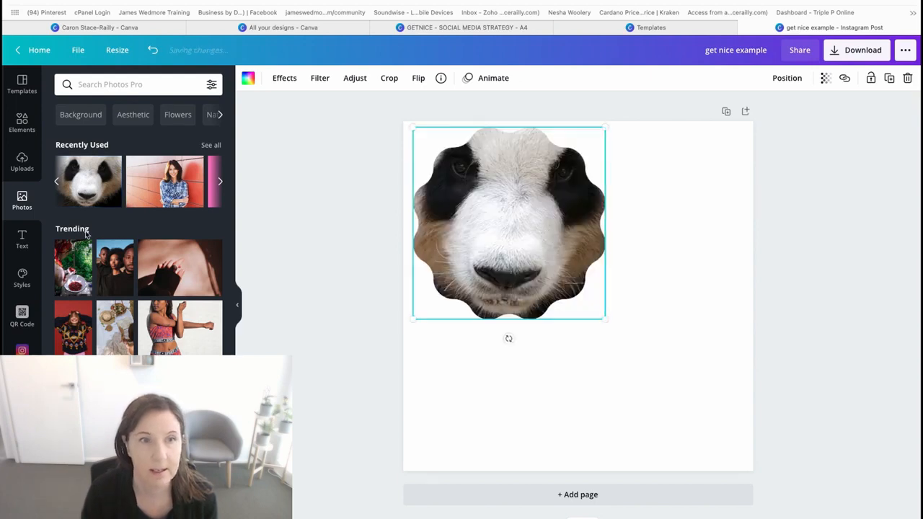
# - Add a laptop frame from the frames results to the page's lower-right area
pyautogui.click(22, 123)
pyautogui.scroll(-5, 145, 253)
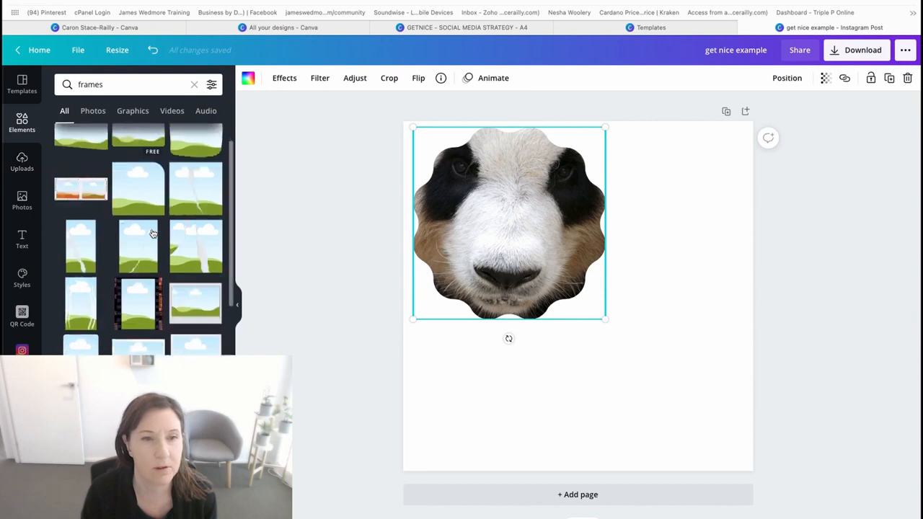
pyautogui.moveTo(144, 317); pyautogui.dragTo(581, 332)
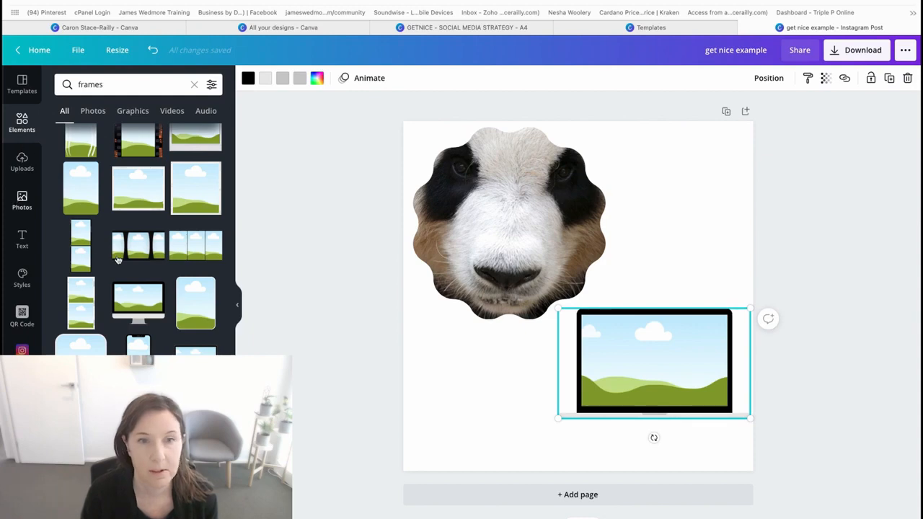
# - Fill the laptop frame with the panda photo and enlarge it to slightly overlap the scalloped frame
pyautogui.click(21, 200)
pyautogui.moveTo(683, 371); pyautogui.dragTo(682, 367)
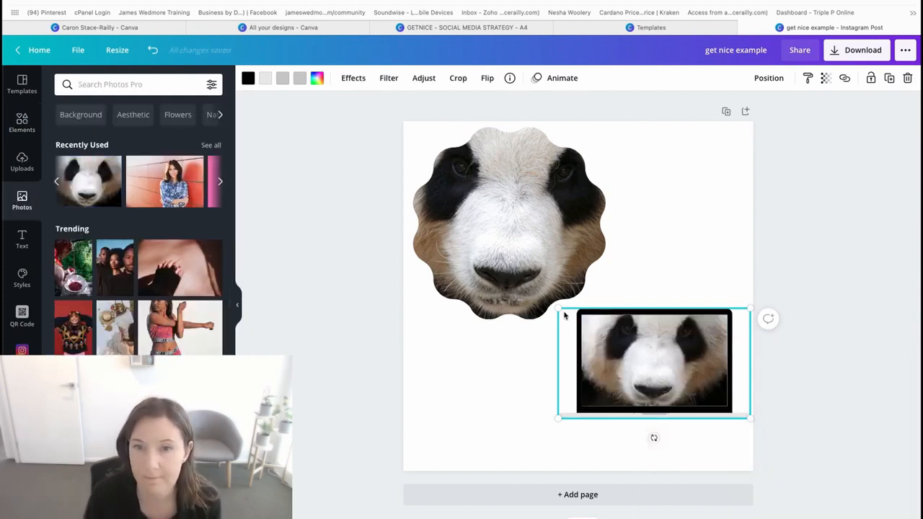
pyautogui.moveTo(558, 309); pyautogui.dragTo(518, 285)
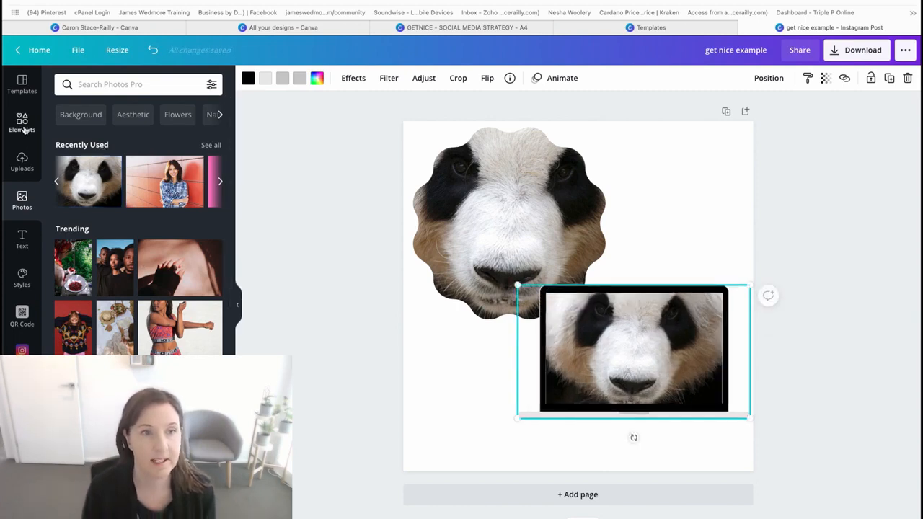
# - Add the letter P frame from the frames results to the page's lower-left area
pyautogui.click(23, 129)
pyautogui.scroll(-5, 145, 230)
pyautogui.scroll(-3, 159, 240)
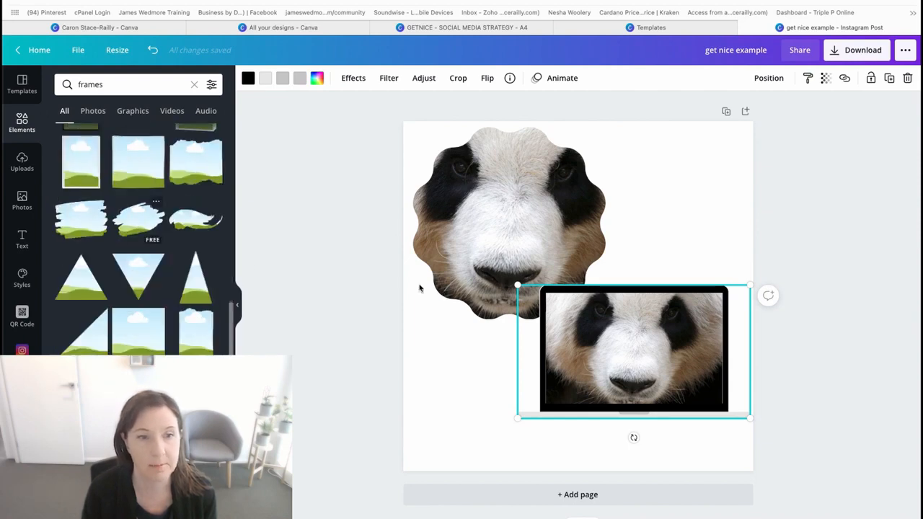
pyautogui.scroll(-5, 200, 276)
pyautogui.scroll(-10, 200, 276)
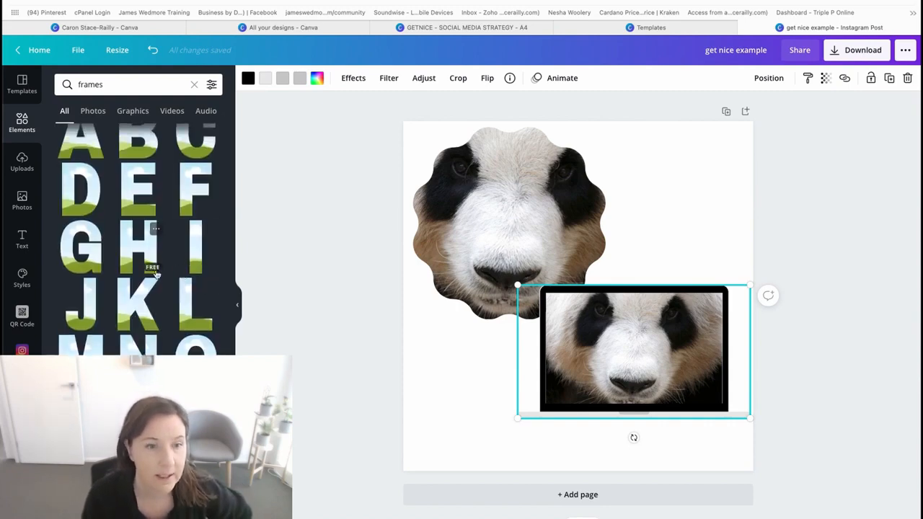
pyautogui.scroll(-3, 165, 281)
pyautogui.moveTo(94, 297); pyautogui.dragTo(444, 340)
pyautogui.moveTo(450, 307); pyautogui.dragTo(462, 261)
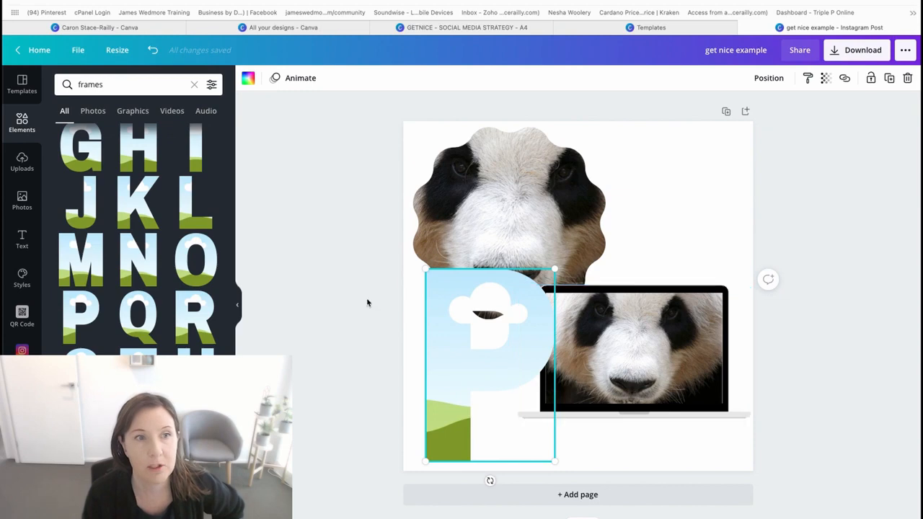
# - Fill the letter P frame with the recently used panda photo
pyautogui.click(22, 199)
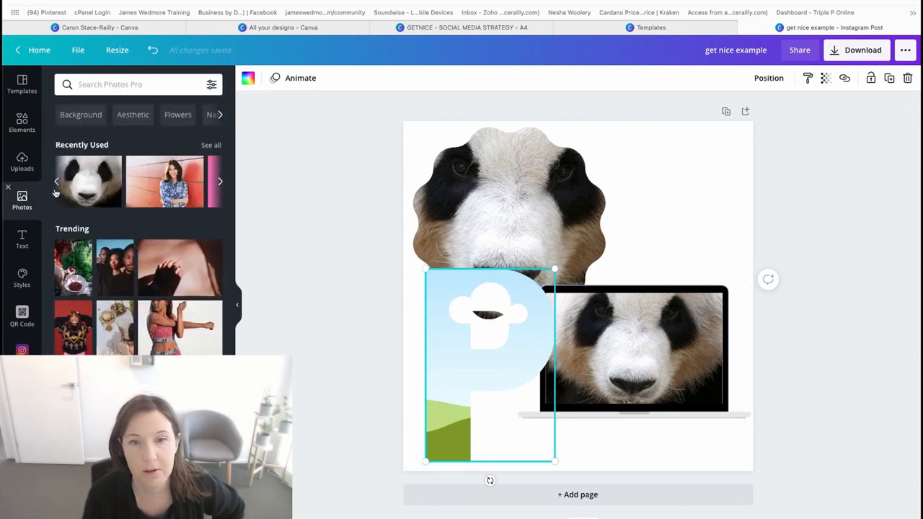
pyautogui.moveTo(77, 181); pyautogui.dragTo(638, 316)
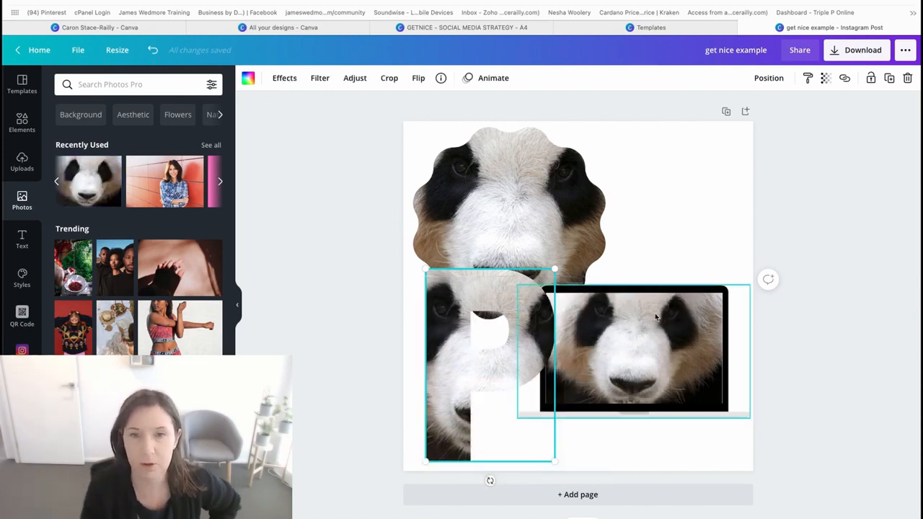
# - Delete the laptop frame and the scalloped frame together with their panda photos
pyautogui.press('Delete')
pyautogui.press('Delete')
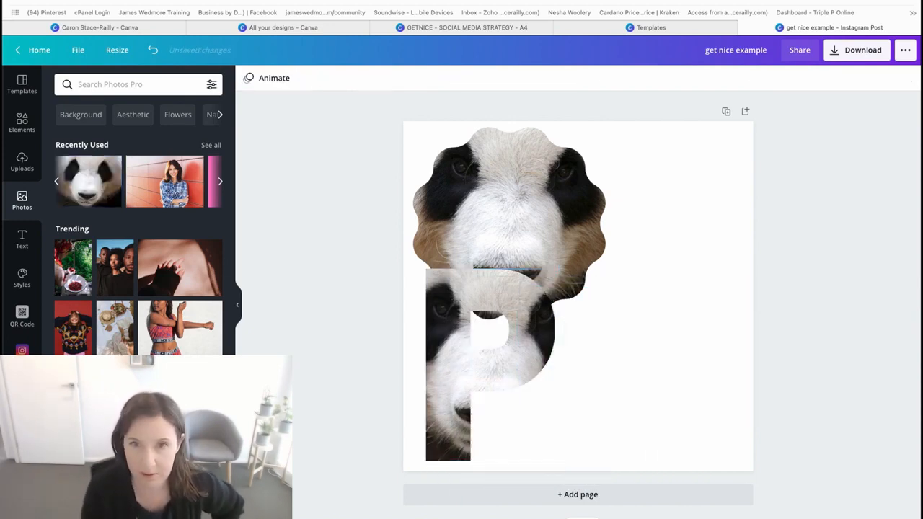
pyautogui.click(513, 192)
pyautogui.press('Delete')
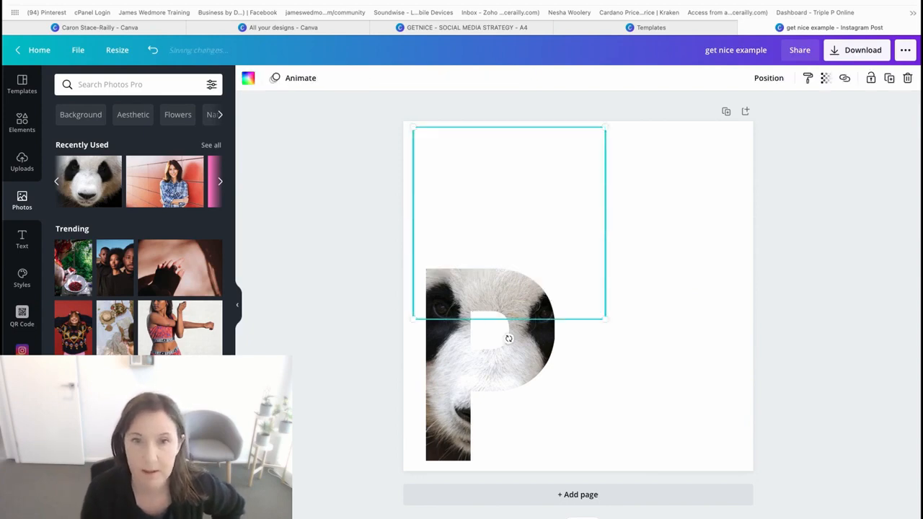
pyautogui.press('Delete')
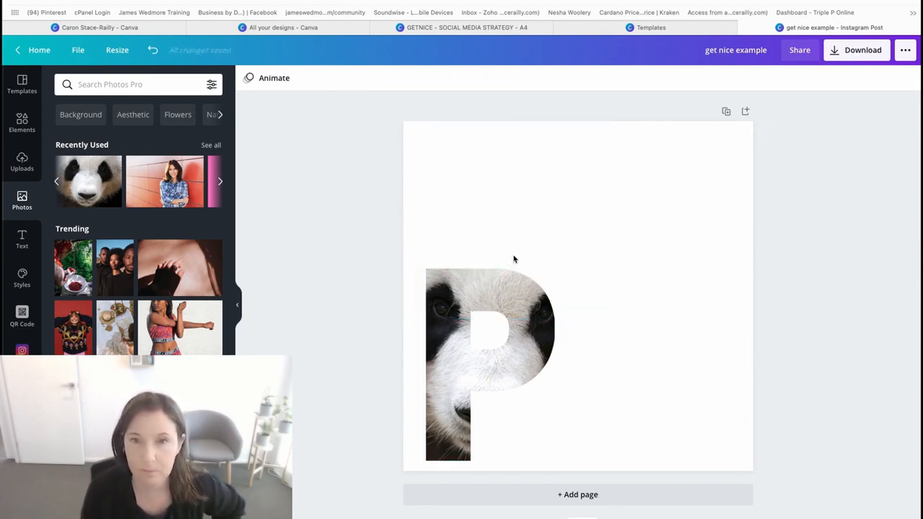
# - Enlarge the panda-filled letter P to most of the page height and move it to the middle of the page
pyautogui.click(510, 288)
pyautogui.moveTo(554, 269); pyautogui.dragTo(680, 204)
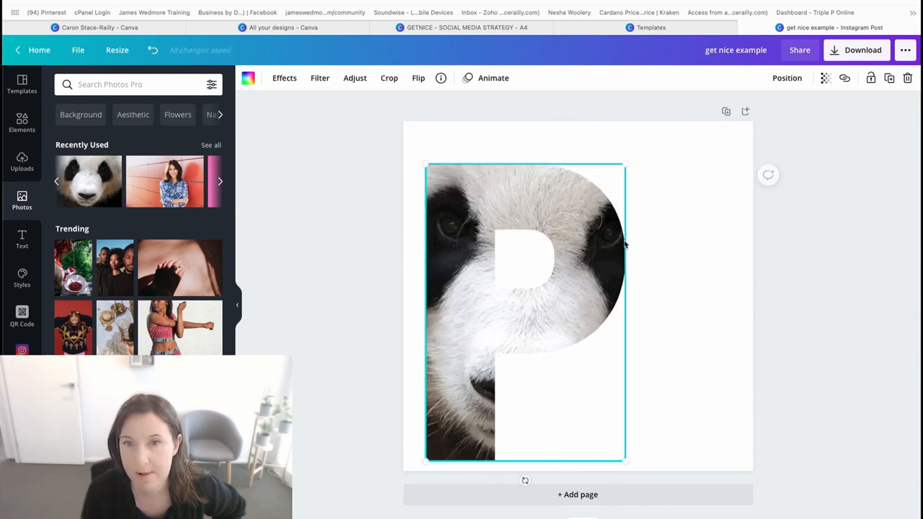
pyautogui.moveTo(546, 314); pyautogui.dragTo(608, 312)
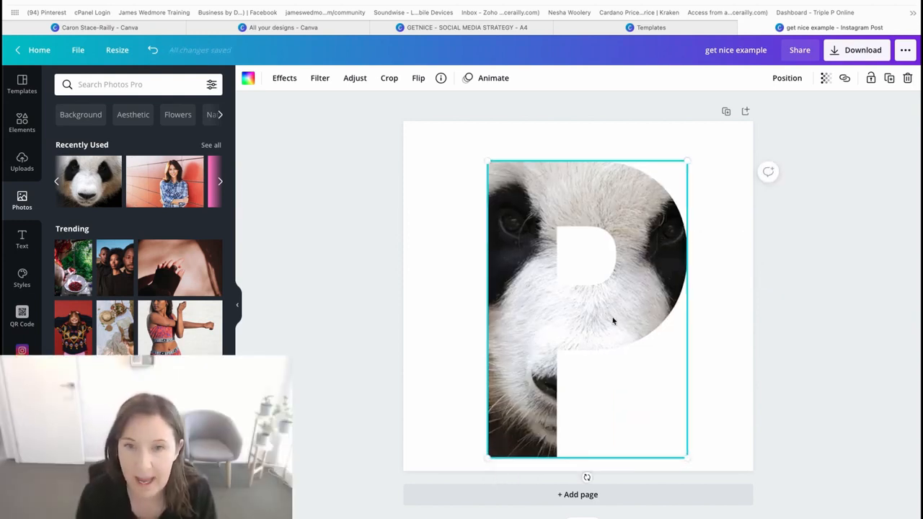
# - Shift the panda photo slightly left inside the letter P frame and apply the new crop
pyautogui.doubleClick(573, 324)
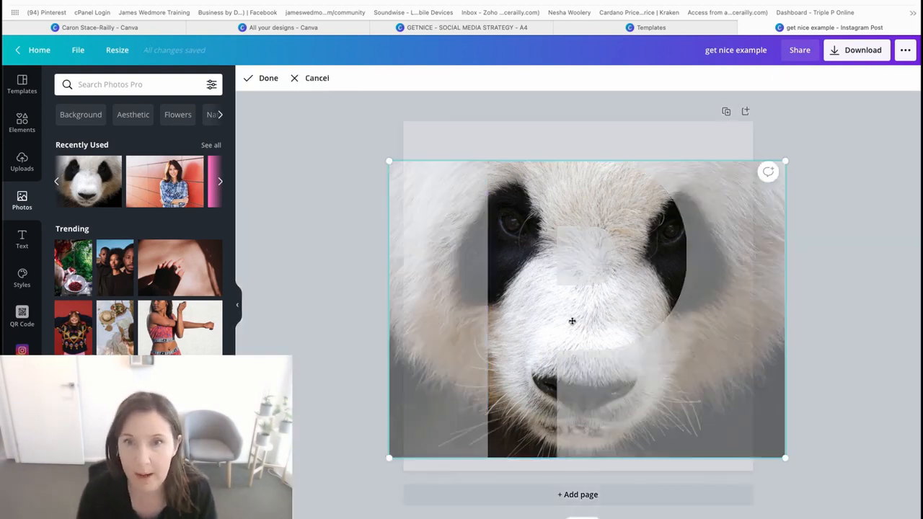
pyautogui.moveTo(573, 321); pyautogui.dragTo(522, 318)
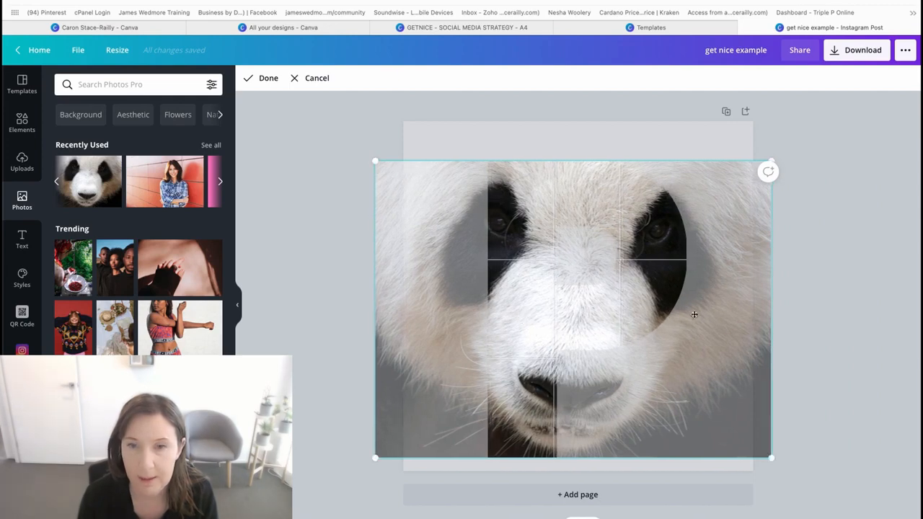
pyautogui.click(635, 147)
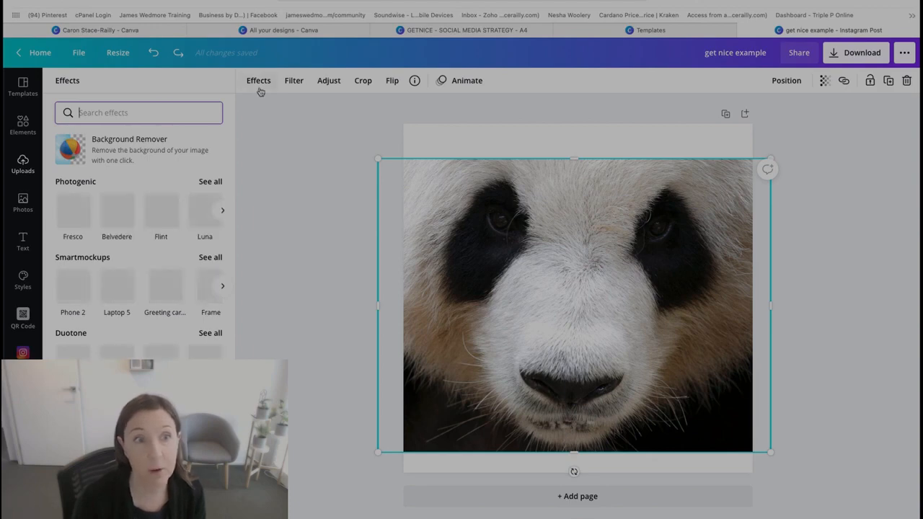
# - Apply the pink-and-purple Duotone effect to the panda photo, and bring up its filter and adjustment options
pyautogui.scroll(-1, 139, 231)
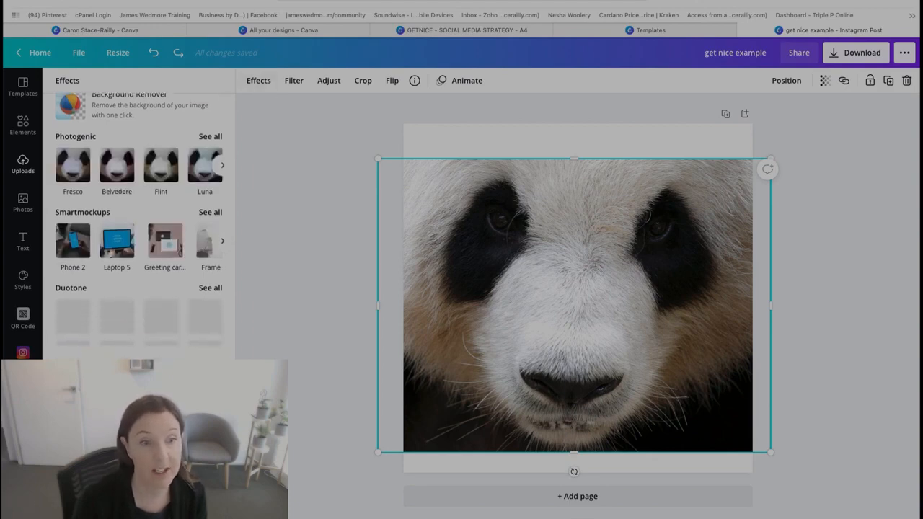
pyautogui.scroll(1, 132, 210)
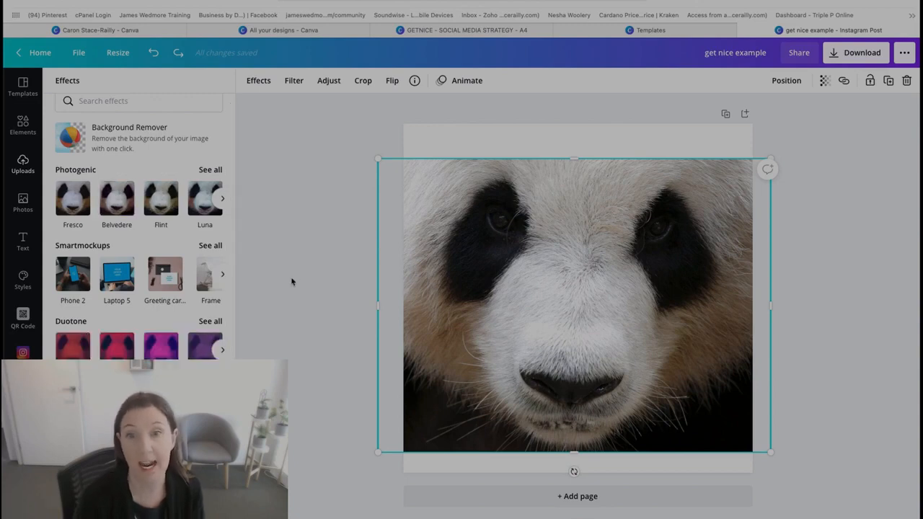
pyautogui.click(161, 349)
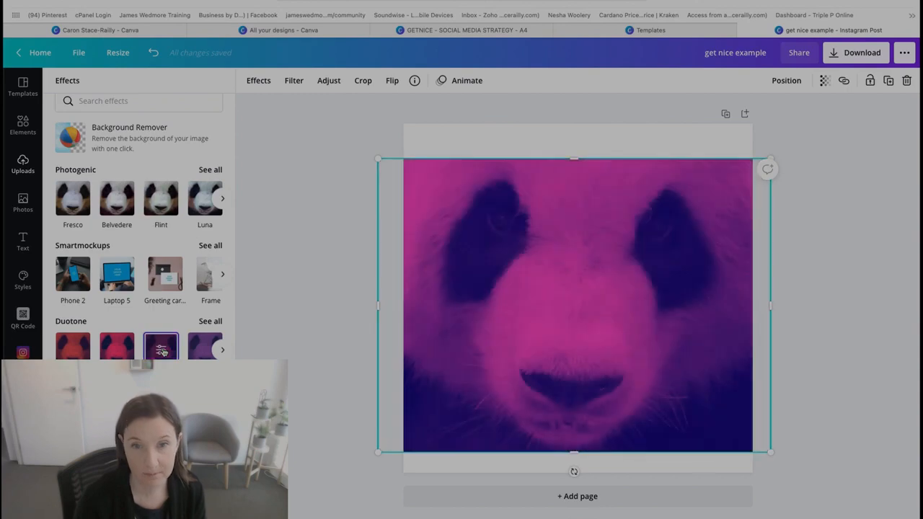
pyautogui.click(302, 81)
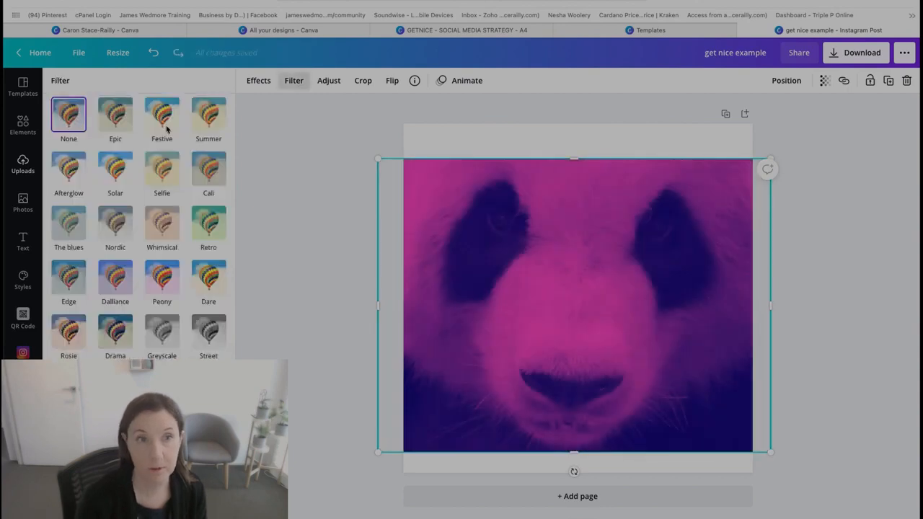
pyautogui.click(334, 86)
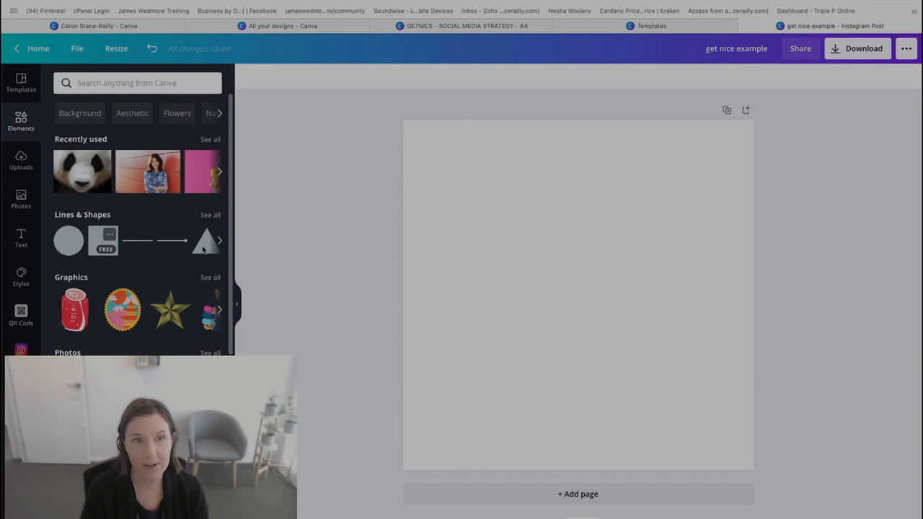
# - Place a square shape in the middle of the blank page and look through the brand palettes for its colour
pyautogui.moveTo(103, 240); pyautogui.dragTo(509, 266)
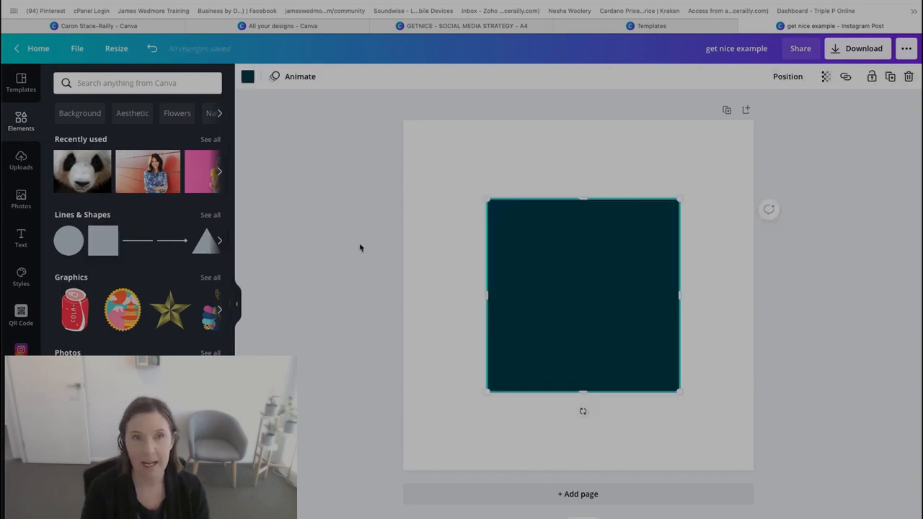
pyautogui.click(238, 303)
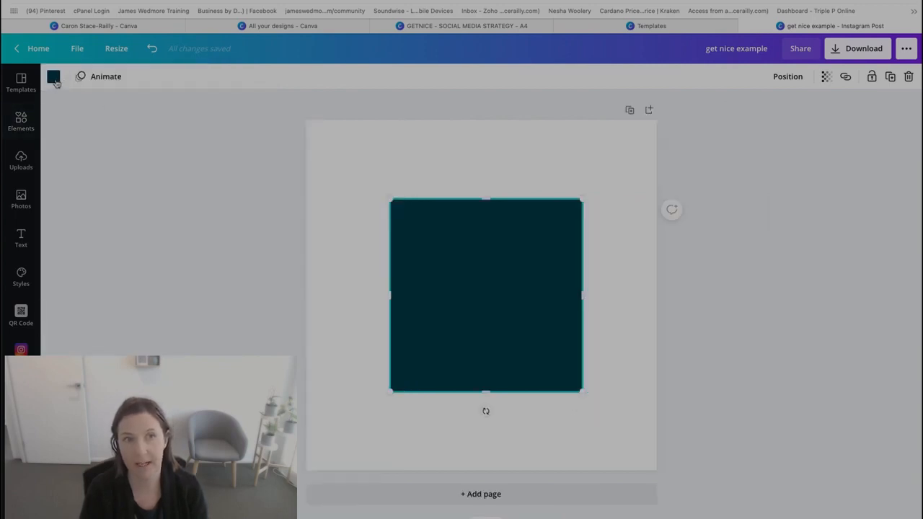
pyautogui.click(53, 77)
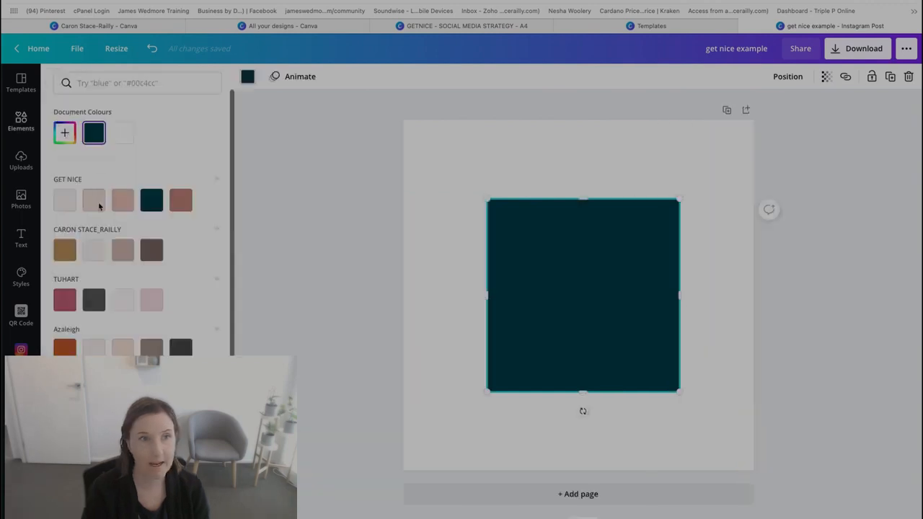
pyautogui.scroll(-3, 111, 221)
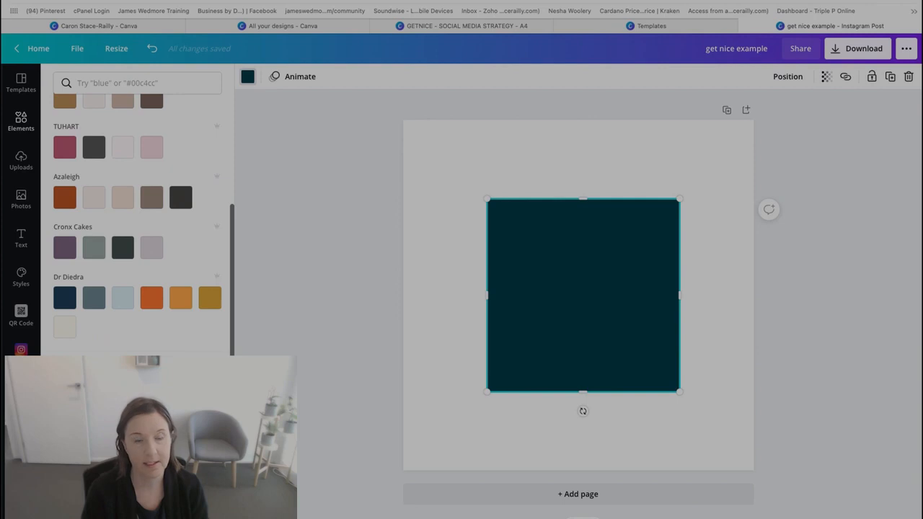
pyautogui.scroll(4, 165, 206)
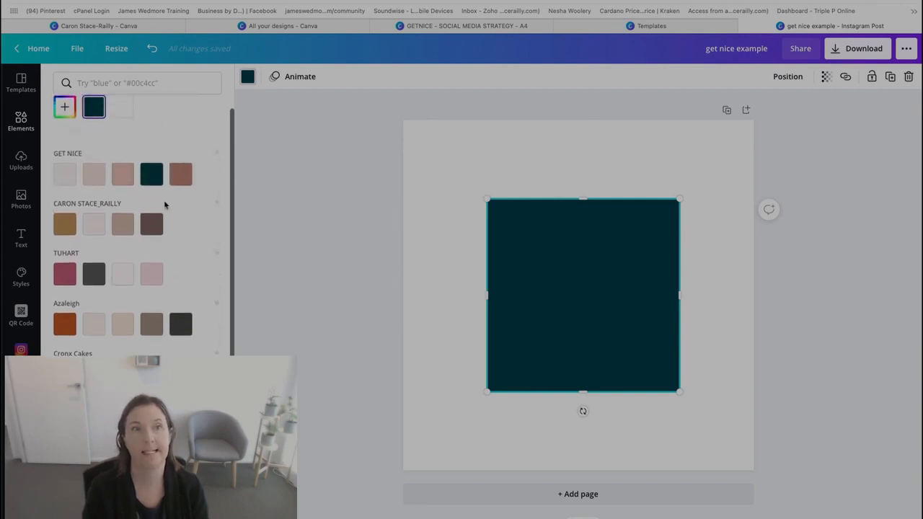
pyautogui.scroll(1, 155, 245)
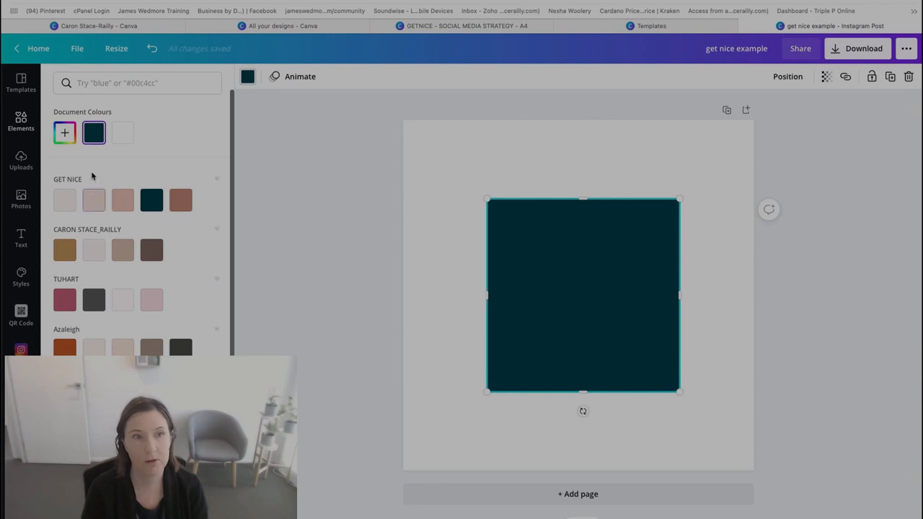
# - Recolour the square to a custom purple, #621B69, and reduce its height from the top edge
pyautogui.click(64, 135)
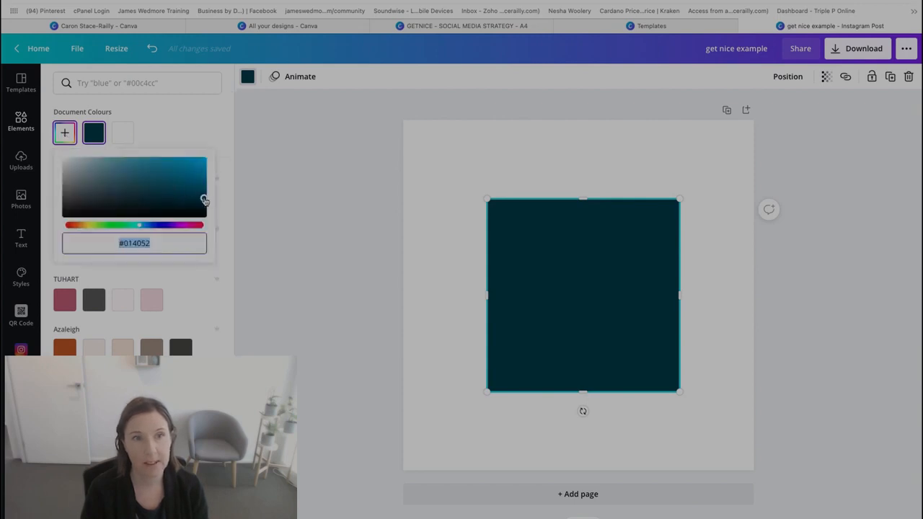
pyautogui.moveTo(204, 198); pyautogui.dragTo(65, 185)
pyautogui.moveTo(139, 225); pyautogui.dragTo(176, 225)
pyautogui.moveTo(149, 175); pyautogui.dragTo(170, 192)
pyautogui.click(79, 243)
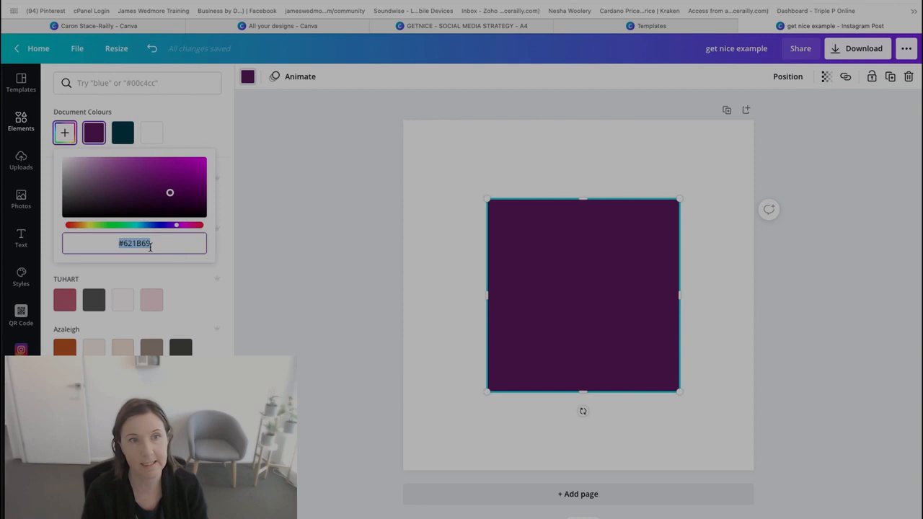
pyautogui.click(299, 255)
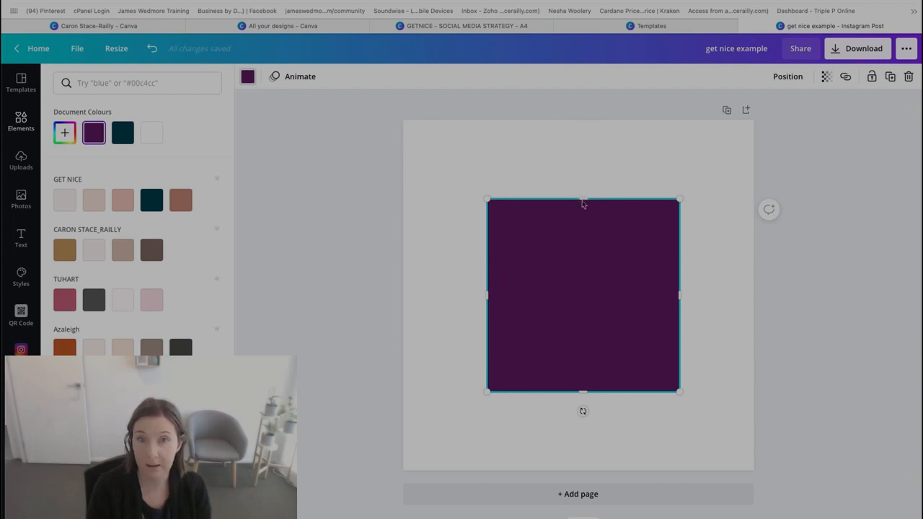
pyautogui.moveTo(583, 200); pyautogui.dragTo(585, 358)
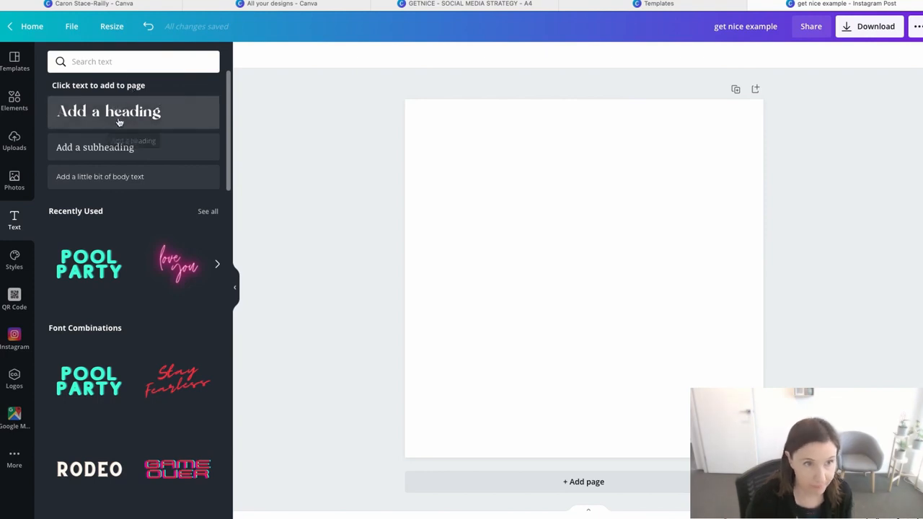
# - Add a heading text box to the upper middle of the page and browse the uploaded fonts for it
pyautogui.moveTo(84, 98); pyautogui.dragTo(573, 188)
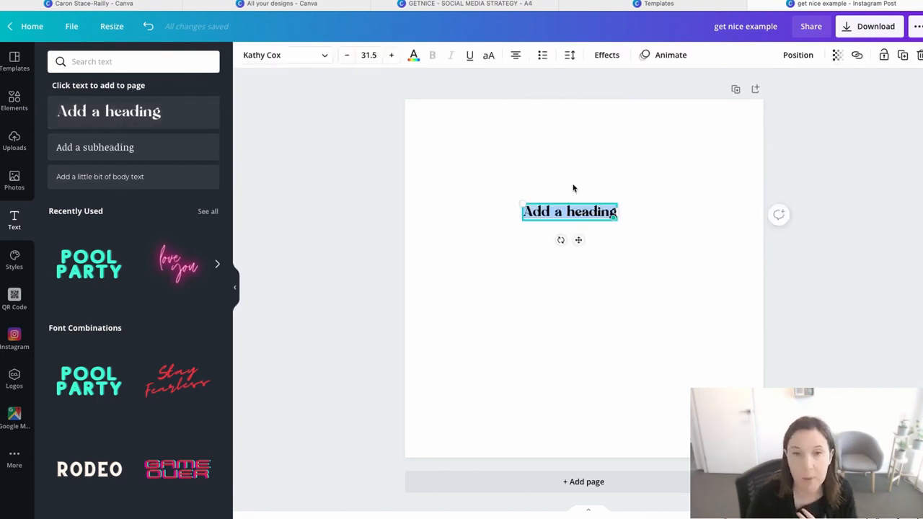
pyautogui.click(324, 58)
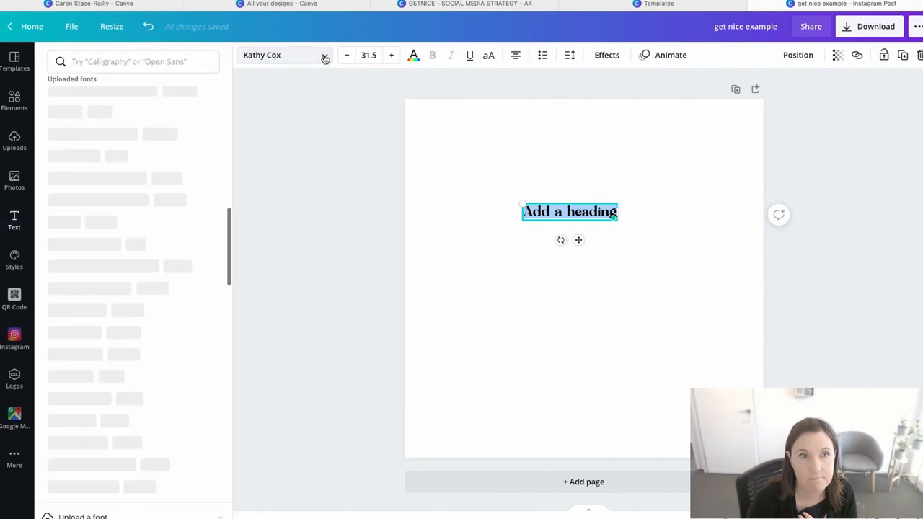
pyautogui.scroll(10, 191, 160)
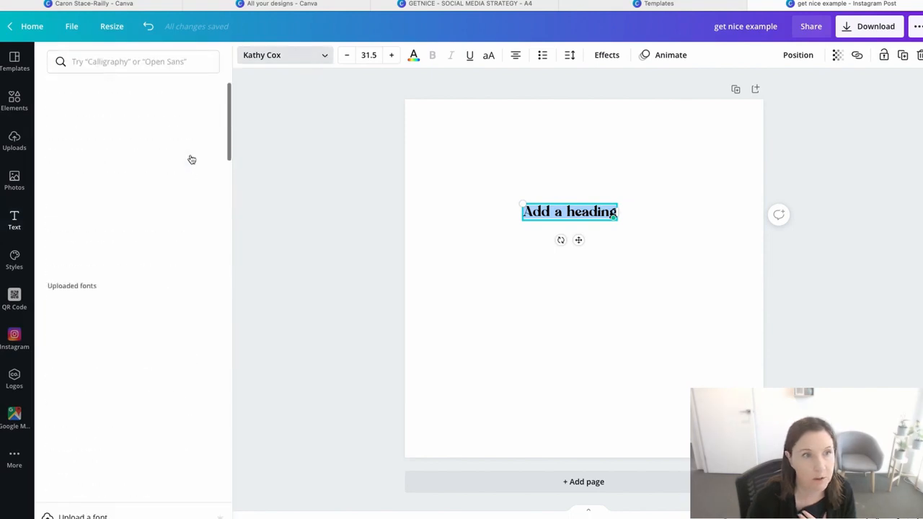
pyautogui.scroll(-10, 191, 159)
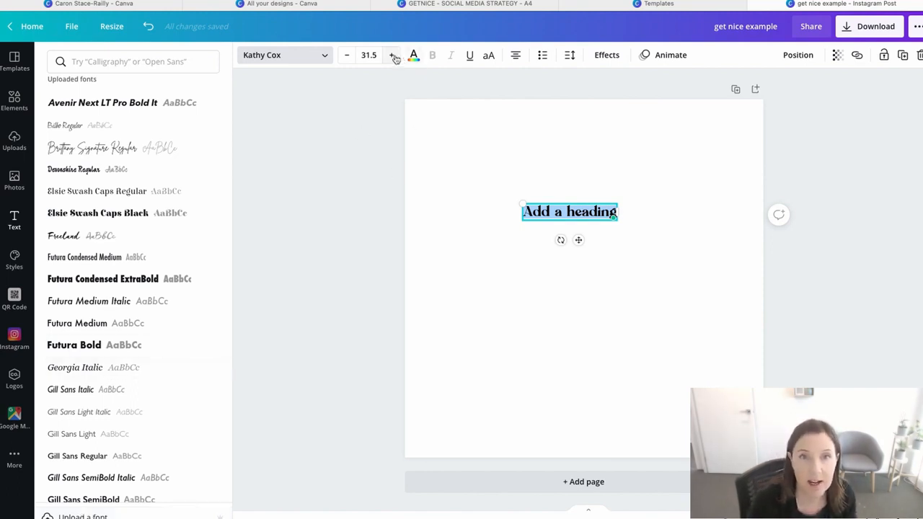
# - Increase the heading's font size to 50
pyautogui.click(393, 56)
pyautogui.click(392, 55)
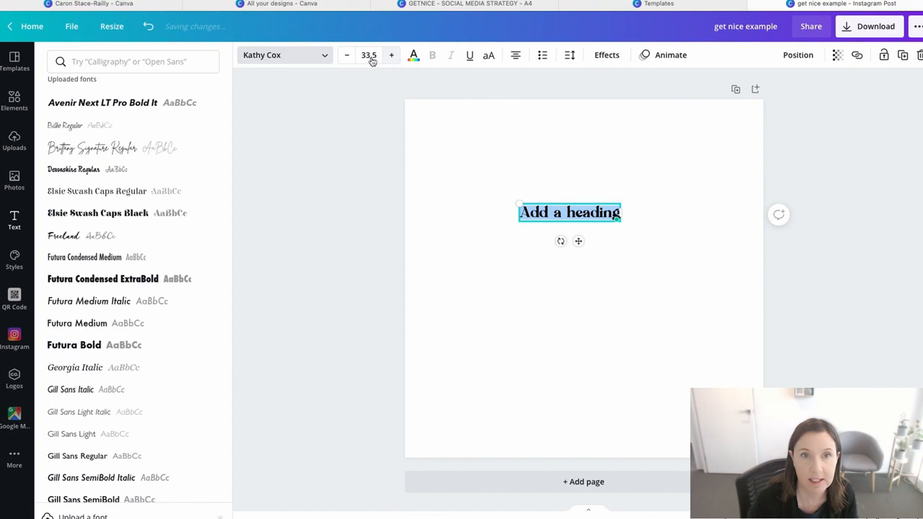
pyautogui.click(391, 55)
pyautogui.click(391, 56)
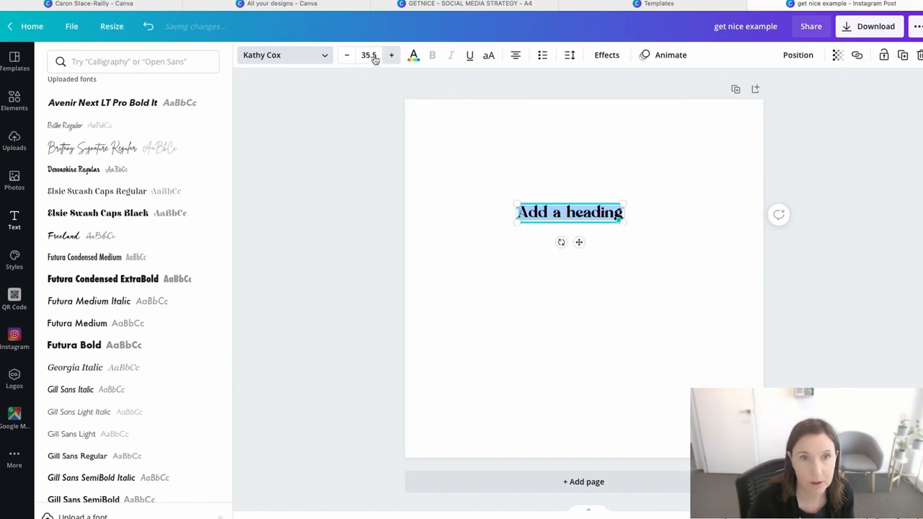
pyautogui.click(391, 56)
pyautogui.click(373, 56)
pyautogui.write('50')
pyautogui.press('Return')
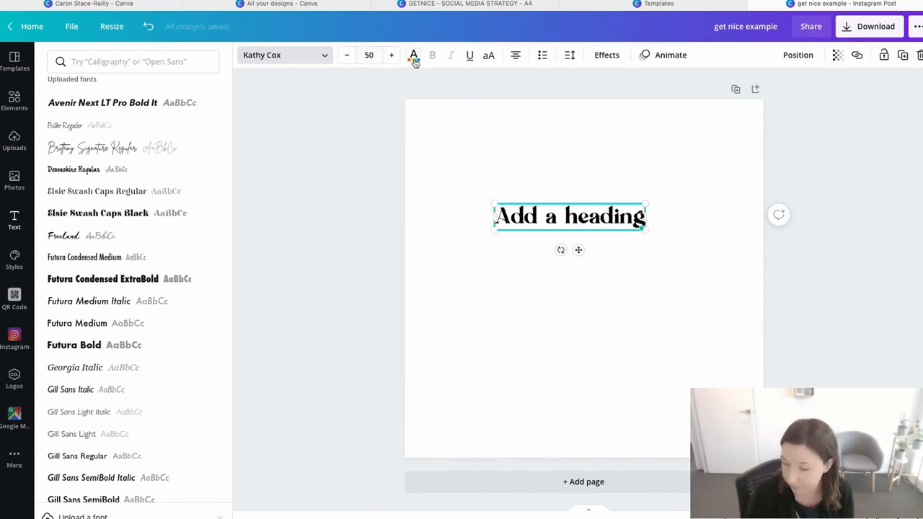
# - View the heading's text colour palettes, convert the heading to uppercase and format it as a bulleted list
pyautogui.click(414, 60)
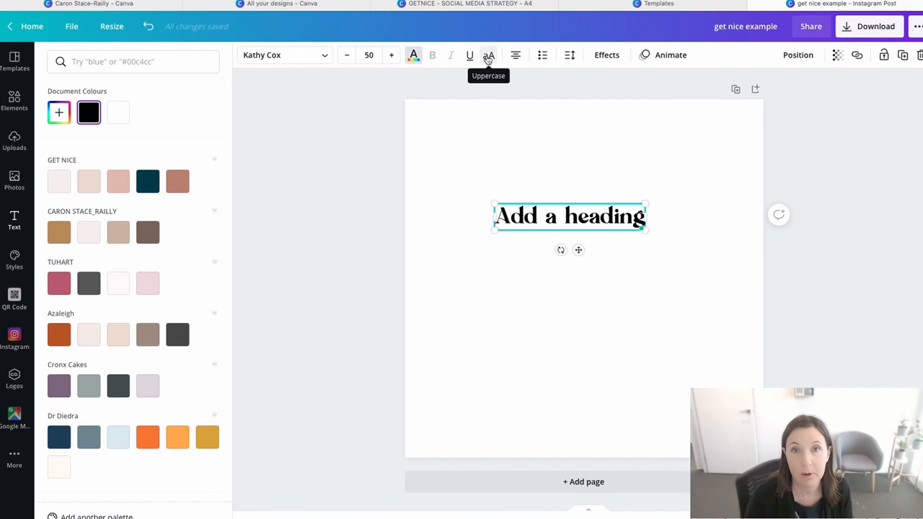
pyautogui.click(489, 58)
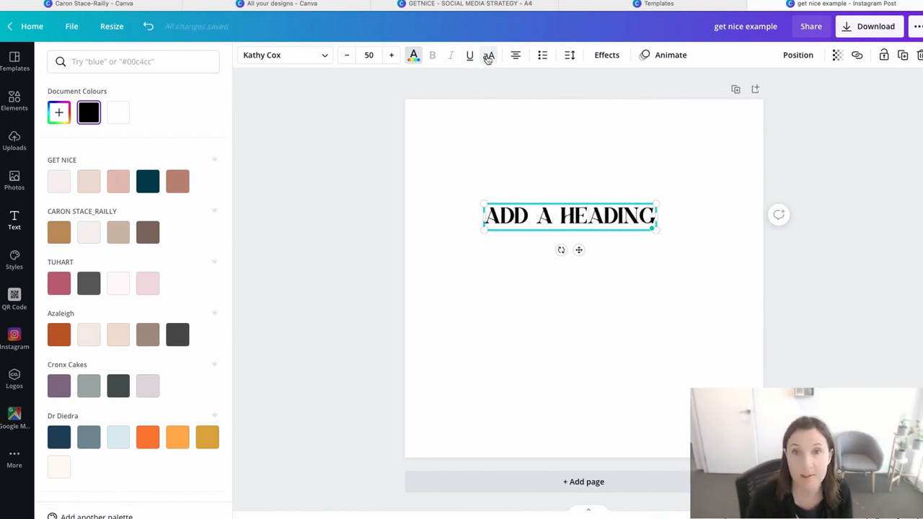
pyautogui.click(543, 56)
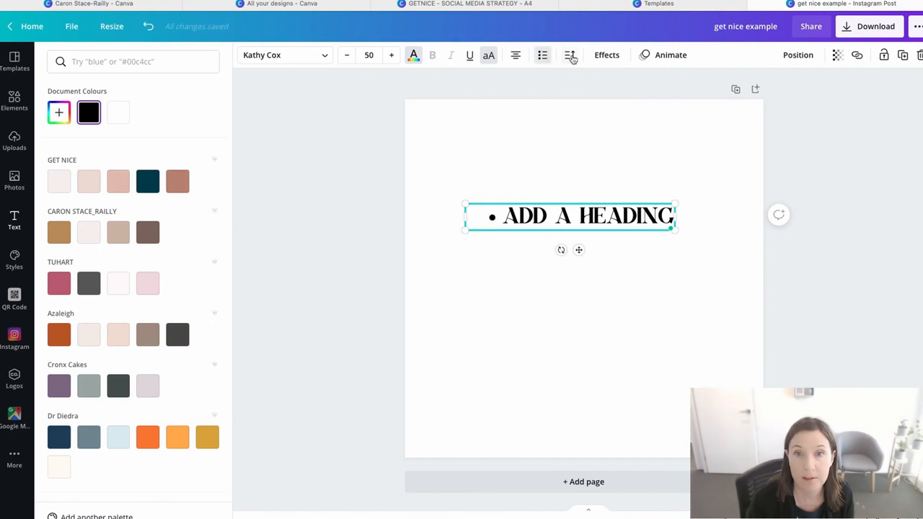
# - Increase the heading's letter spacing to 87 and its line spacing to 1.78
pyautogui.click(570, 56)
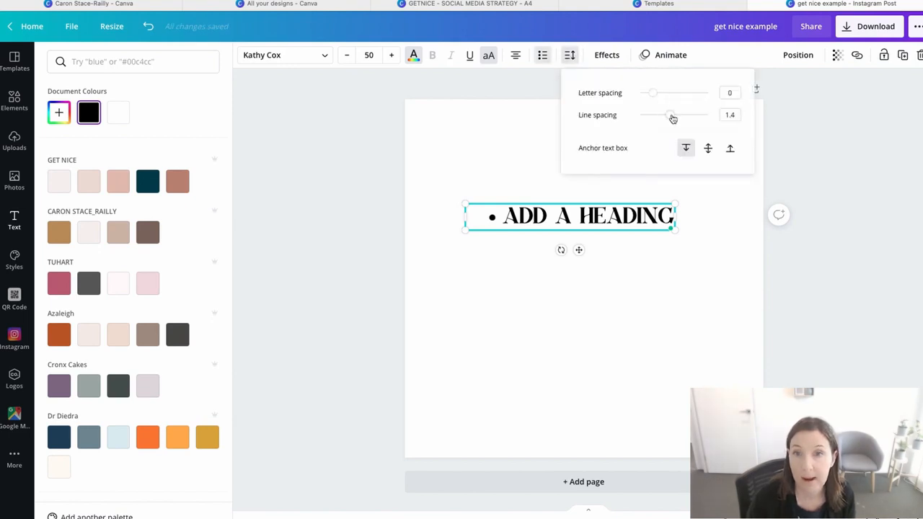
pyautogui.moveTo(655, 95); pyautogui.dragTo(684, 116)
# - Add a second bullet reading "ANOTHER HEADING" below the first line of the heading text box
pyautogui.doubleClick(667, 214)
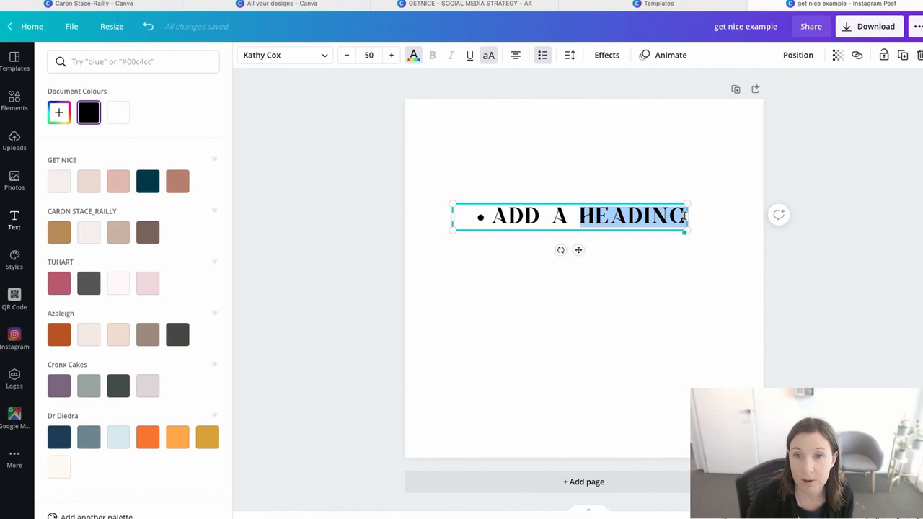
pyautogui.click(684, 215)
pyautogui.press('Return')
pyautogui.write('ANOTHER HEEDING')
pyautogui.press('Left')
pyautogui.press('Left')
pyautogui.press('Left')
pyautogui.press('Left')
pyautogui.press('BackSpace')
pyautogui.write('A')
# - Reduce the line spacing of both bulleted heading lines to 1.39
pyautogui.moveTo(678, 248); pyautogui.dragTo(442, 209)
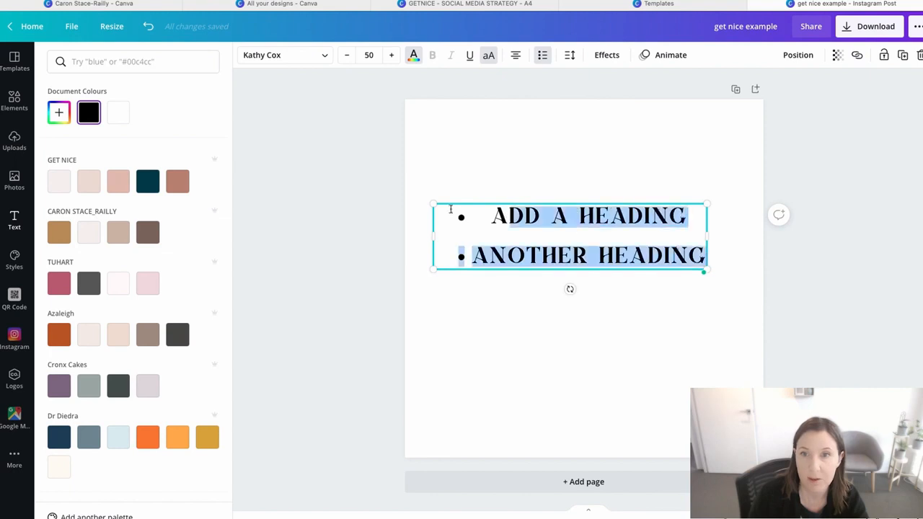
pyautogui.click(569, 56)
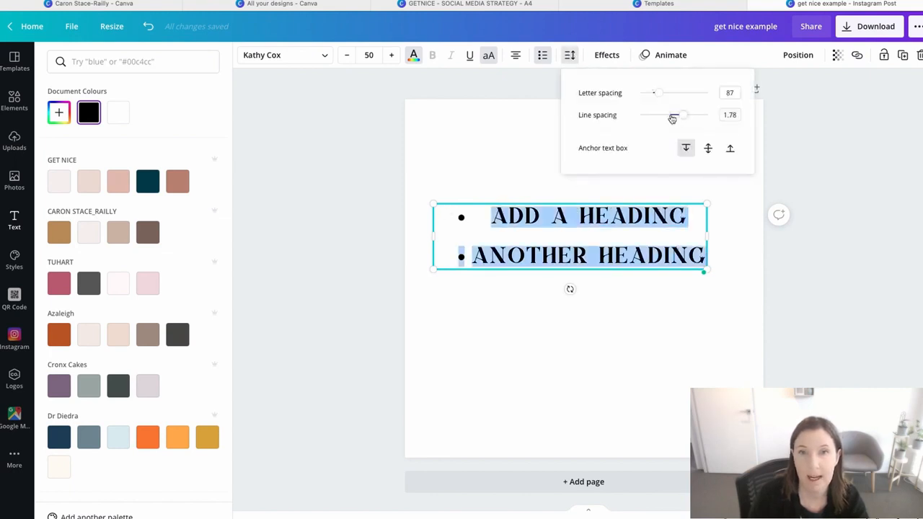
pyautogui.click(672, 118)
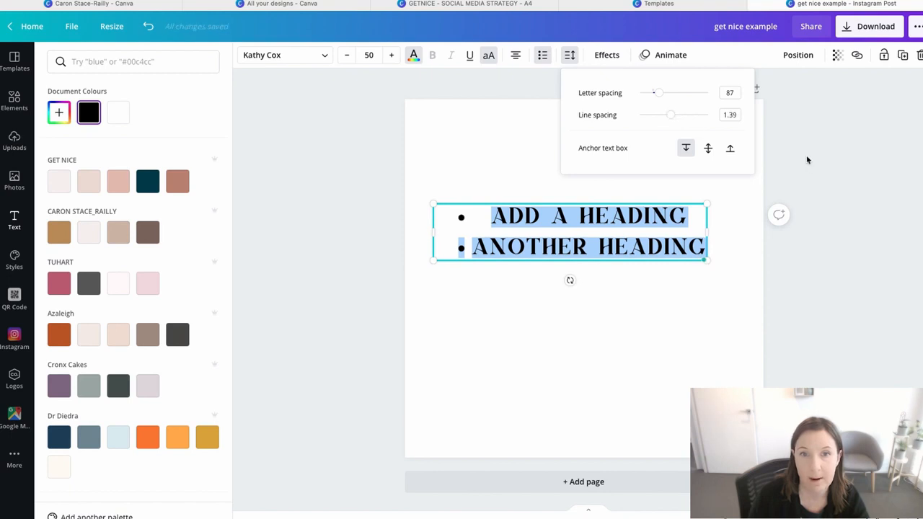
pyautogui.press('Escape')
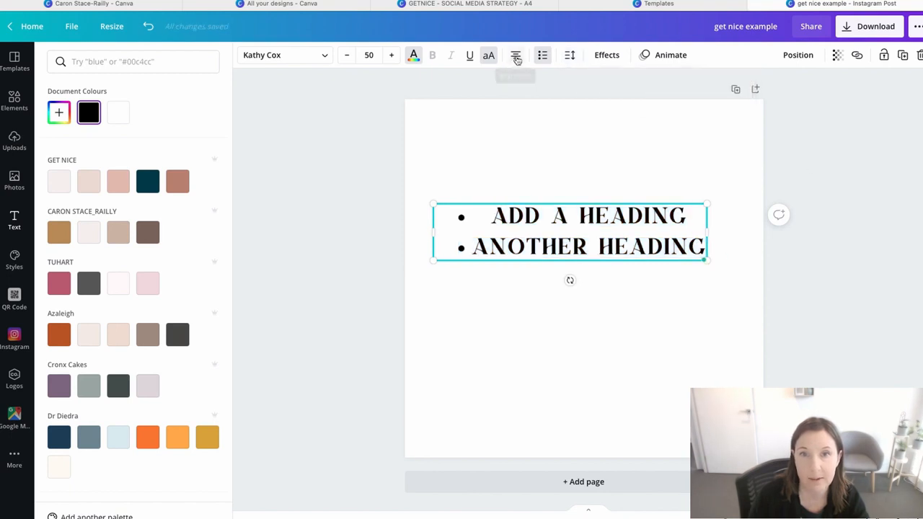
# - Right-align the two heading lines and apply the Curve shape effect to the text
pyautogui.click(515, 57)
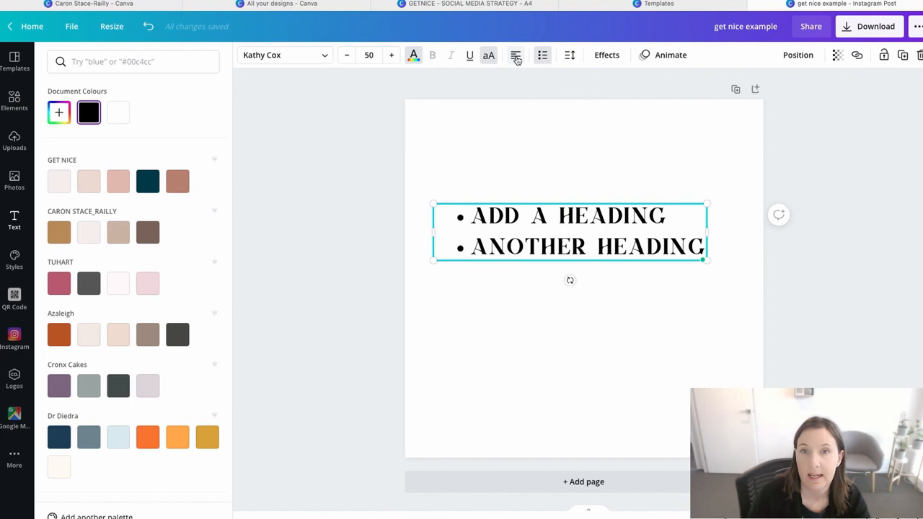
pyautogui.click(516, 57)
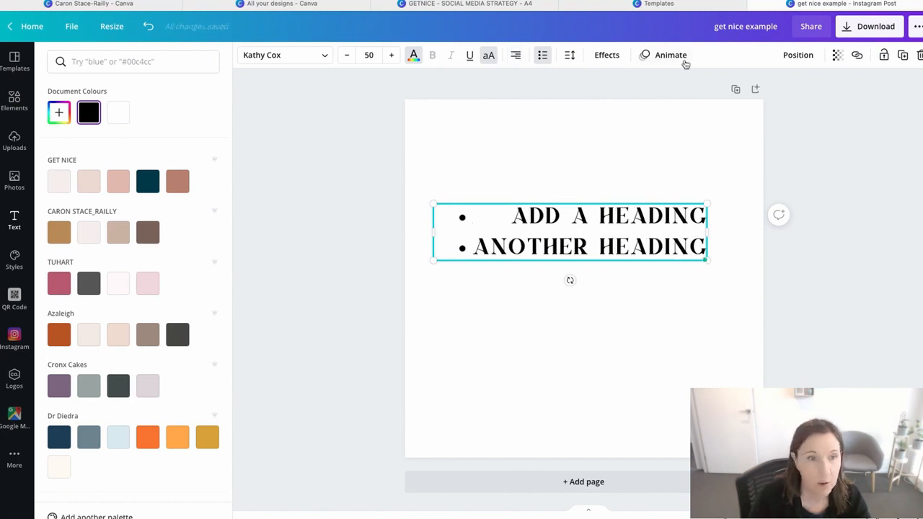
pyautogui.click(612, 63)
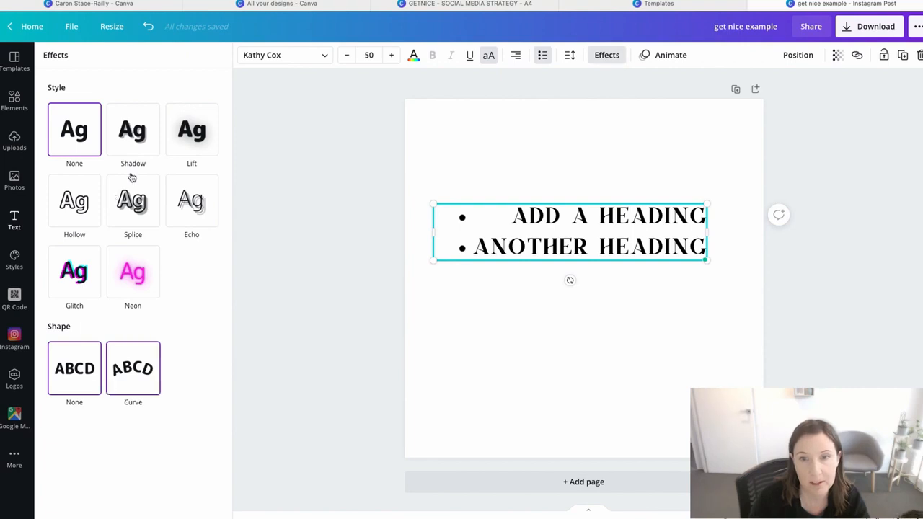
pyautogui.click(137, 390)
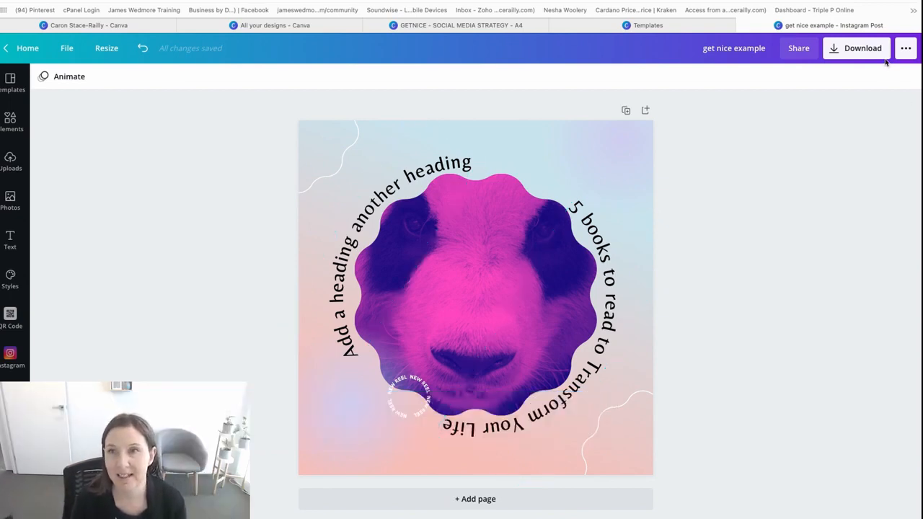
# - Review the available download file types and download the panda design as a JPG
pyautogui.click(862, 49)
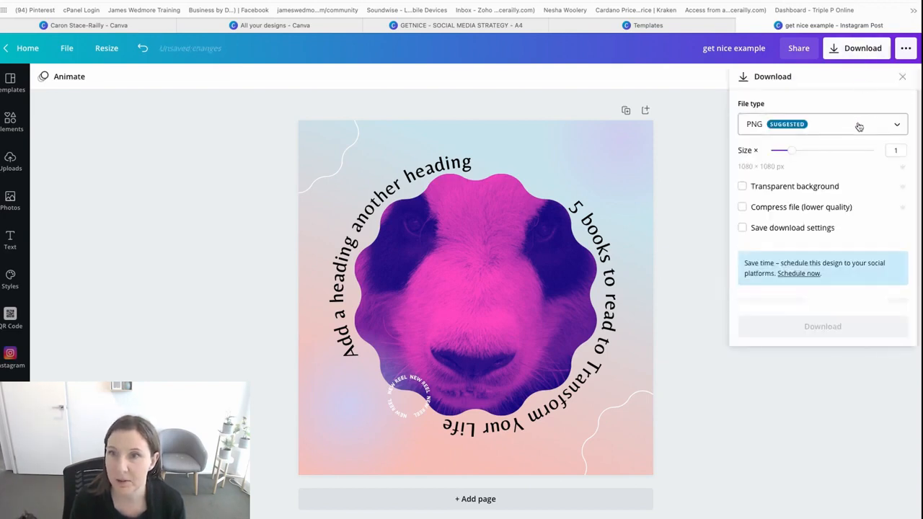
pyautogui.click(870, 128)
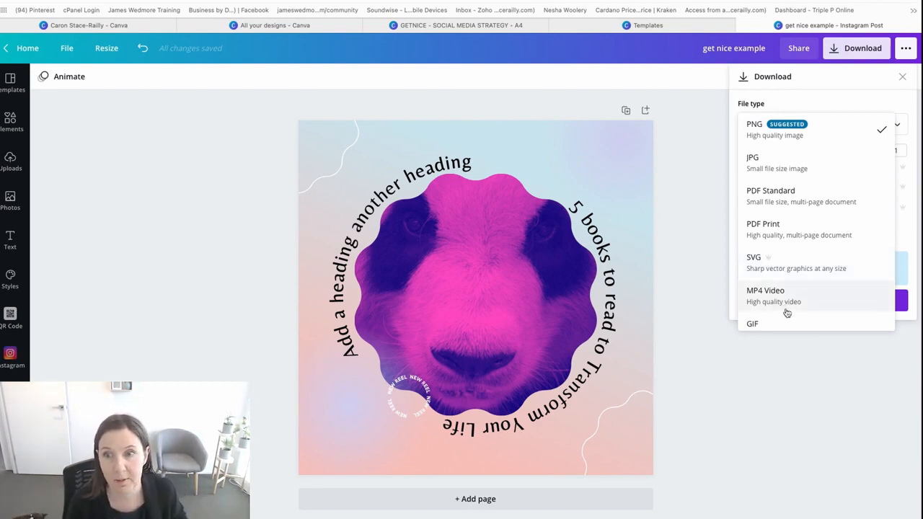
pyautogui.scroll(-2, 787, 313)
pyautogui.scroll(2, 768, 216)
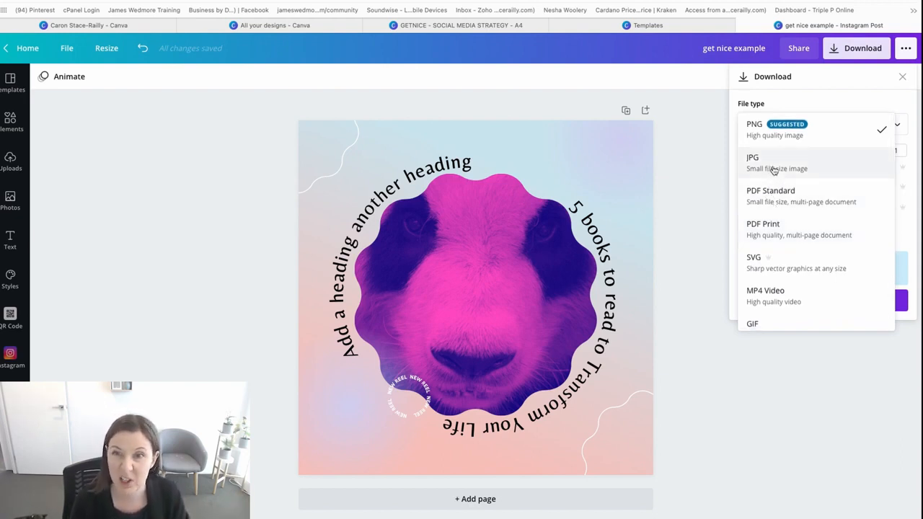
pyautogui.click(774, 170)
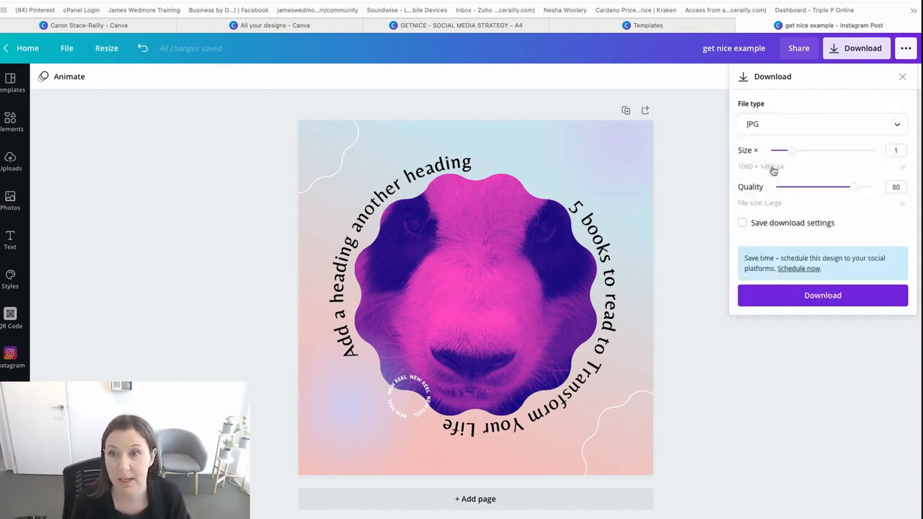
pyautogui.click(844, 301)
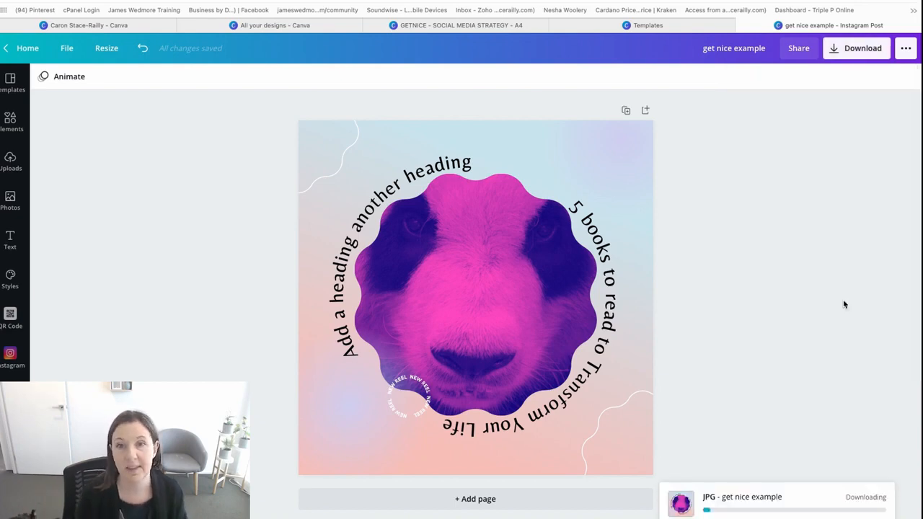